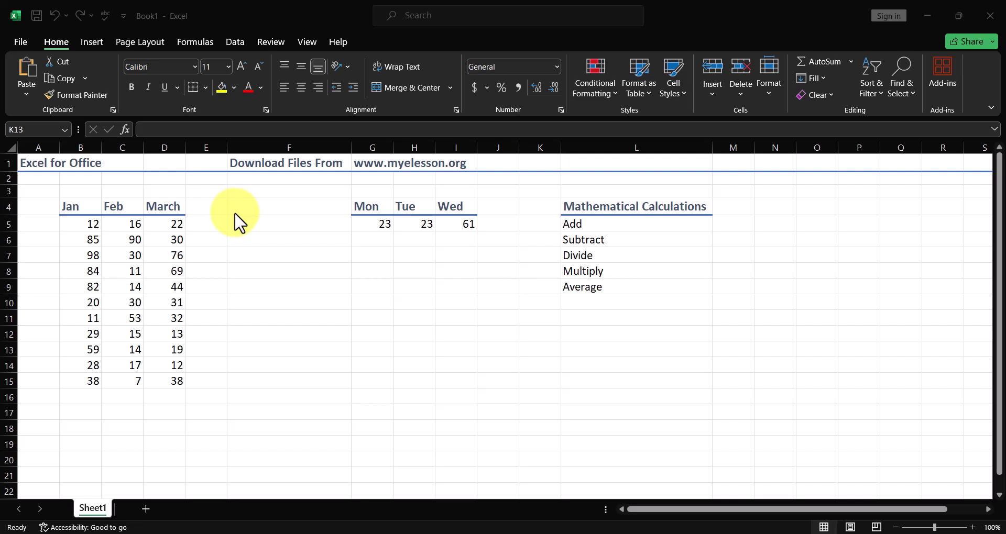
Enter the header 'Sum' in E4 beside March.
{"action": "left_click", "coordinate": [215, 208]}
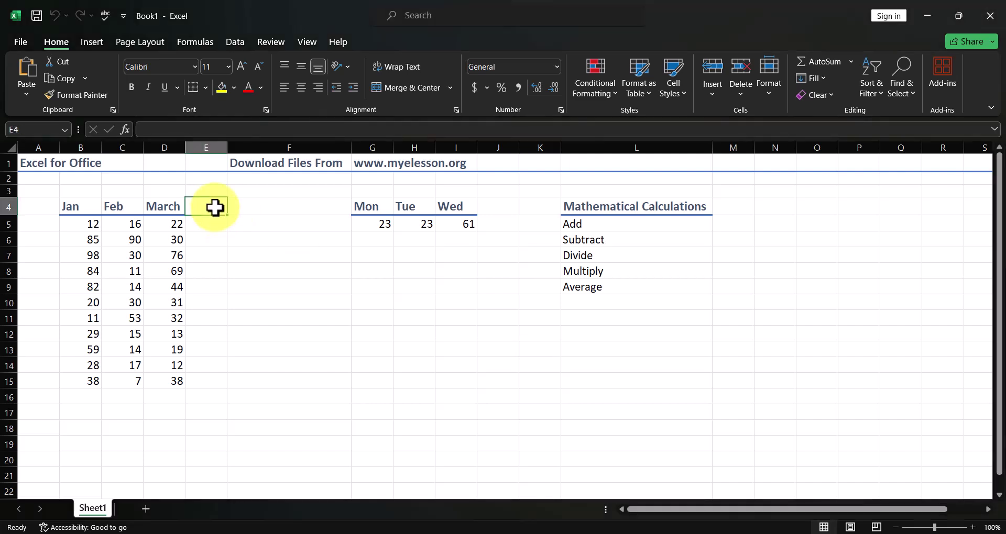
{"action": "type", "text": "sum"}
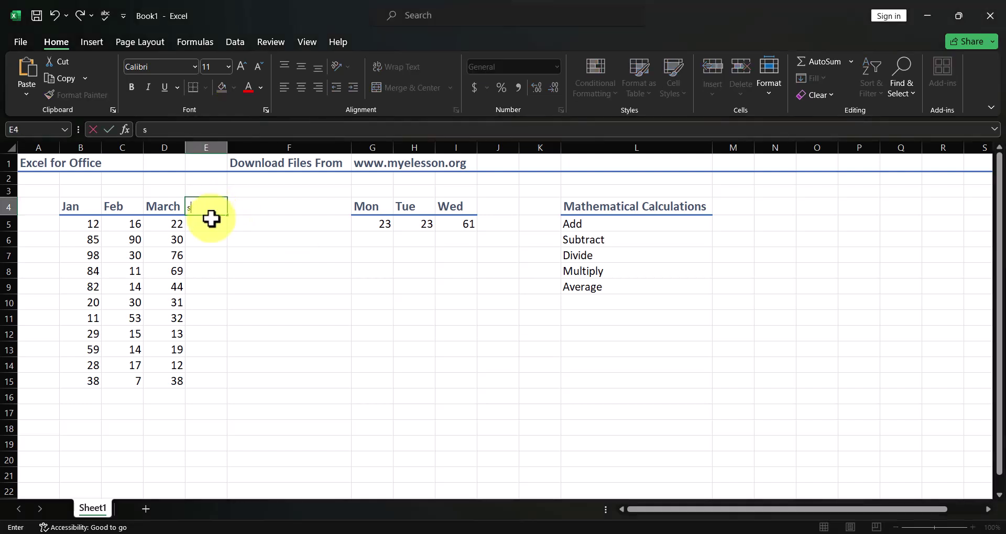
{"action": "key", "text": "Return"}
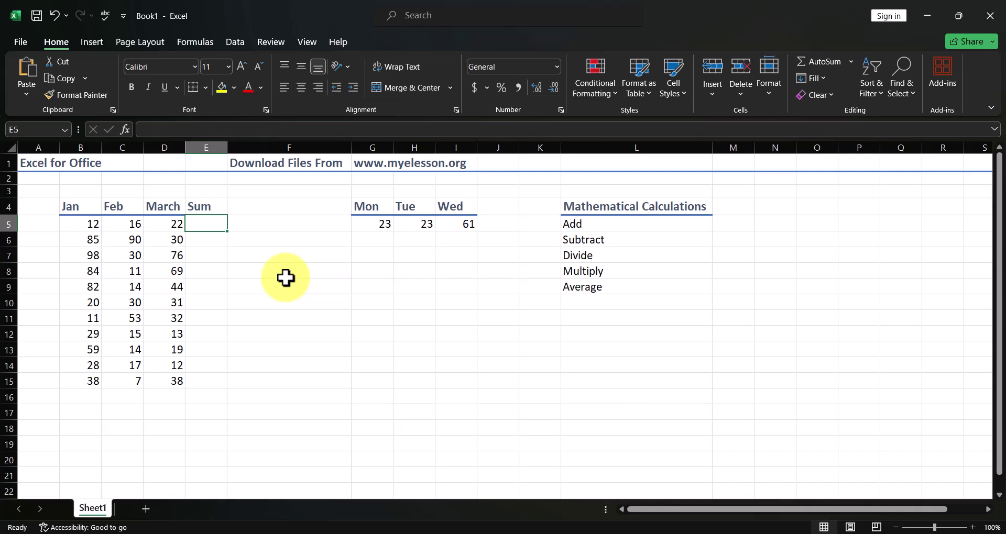
Enter =B5+C5+D5 in E5 by clicking each cell, totalling 50.
{"action": "type", "text": "="}
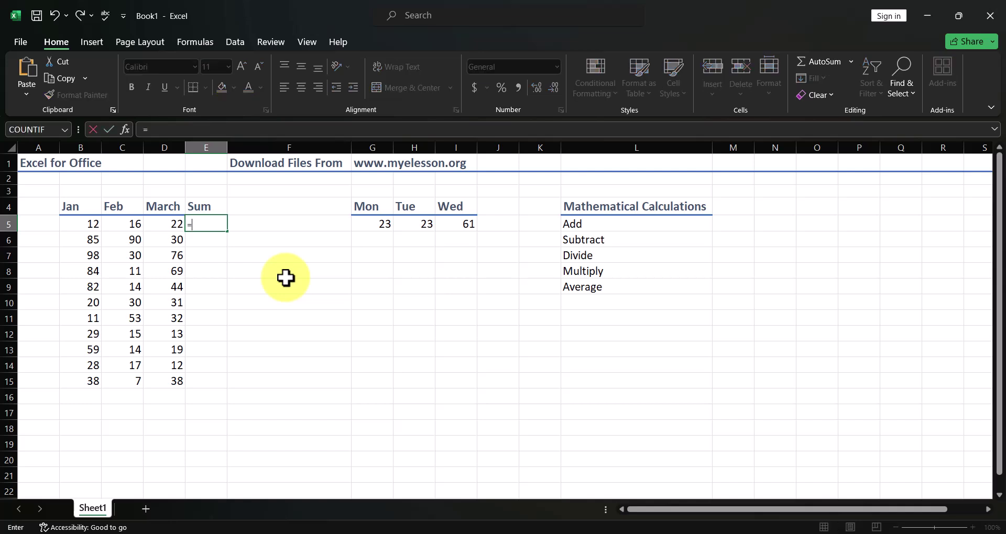
{"action": "left_click", "coordinate": [84, 225]}
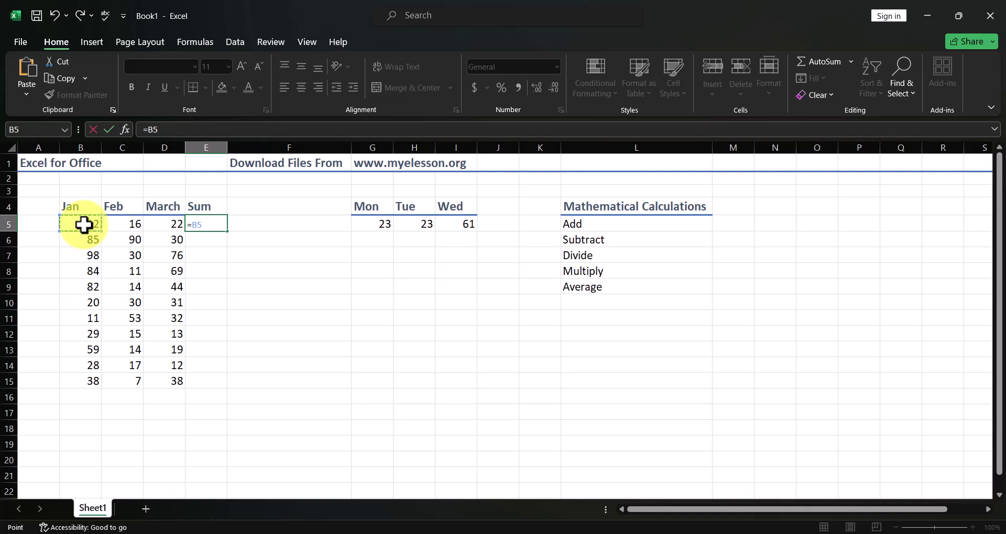
{"action": "type", "text": "+"}
{"action": "left_click", "coordinate": [122, 224]}
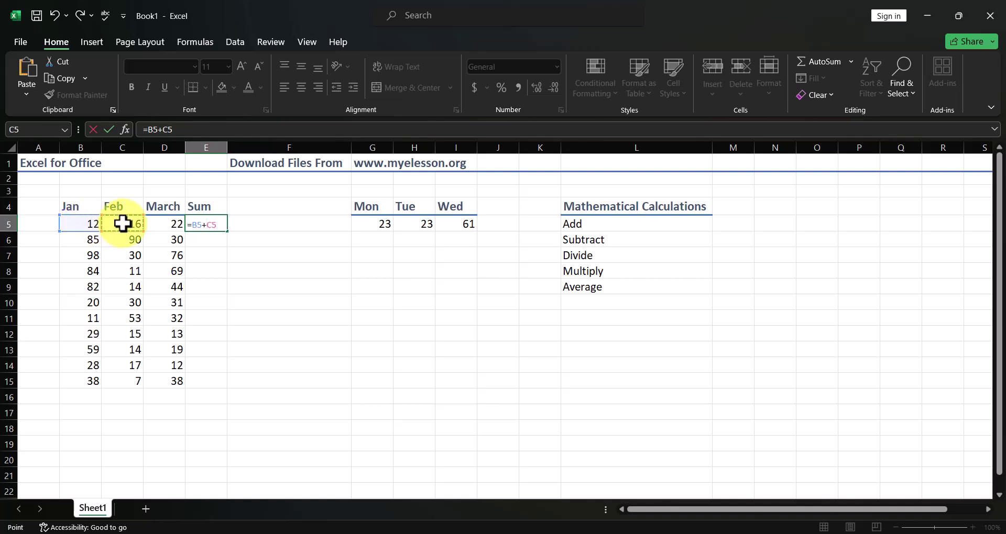
{"action": "type", "text": "+"}
{"action": "left_click", "coordinate": [166, 226]}
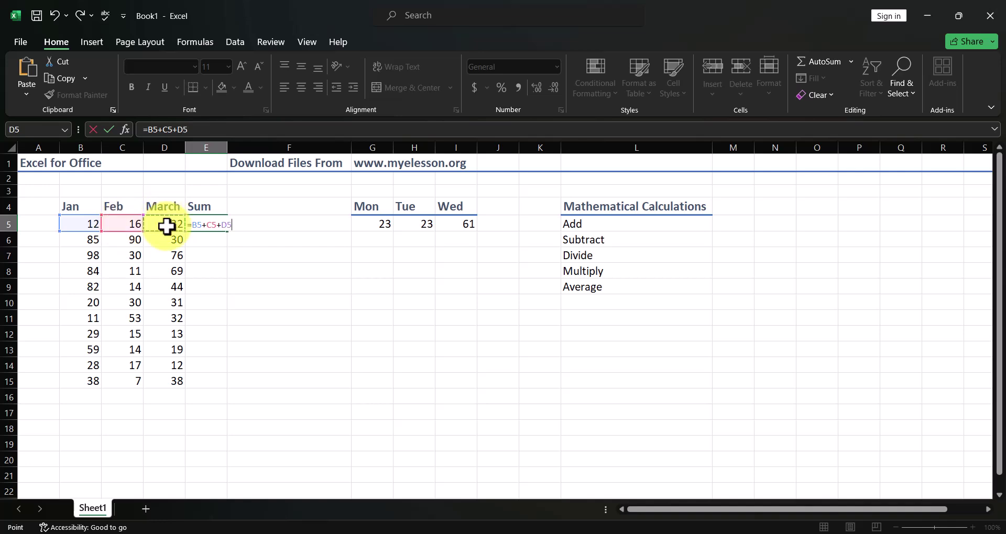
{"action": "key", "text": "Return"}
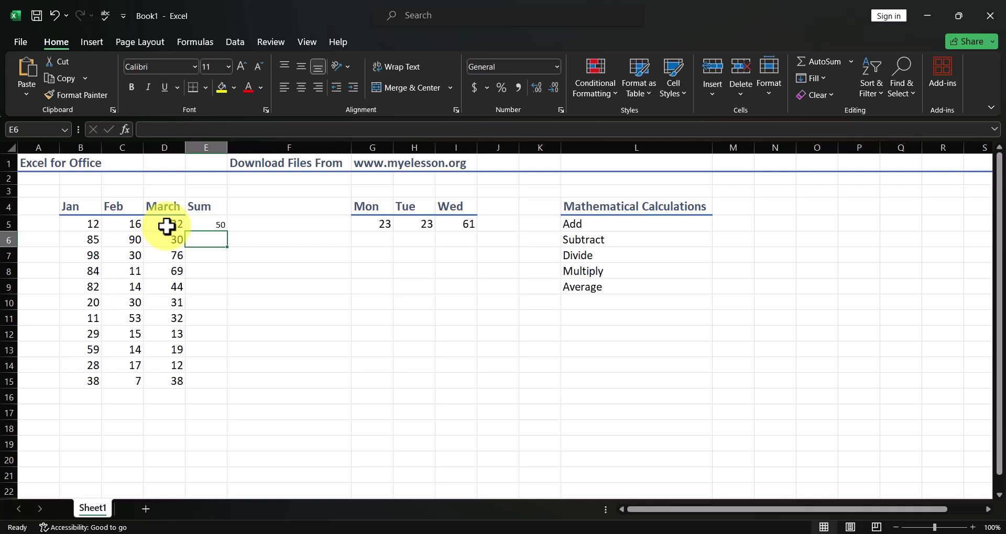
Copy D5's formatting onto E5:F15 with the Format Painter.
{"action": "key", "text": "Up"}
{"action": "left_click", "coordinate": [166, 227]}
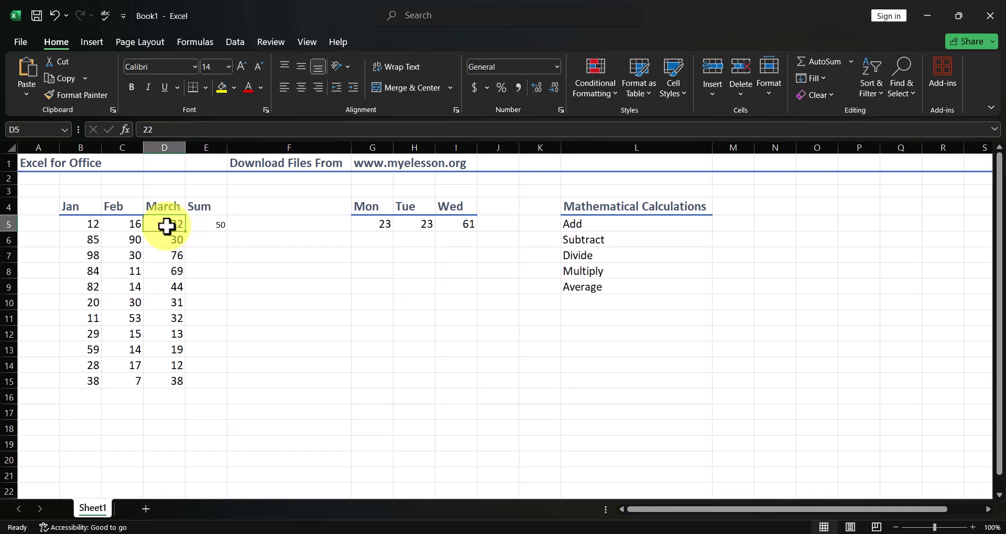
{"action": "left_click", "coordinate": [74, 94]}
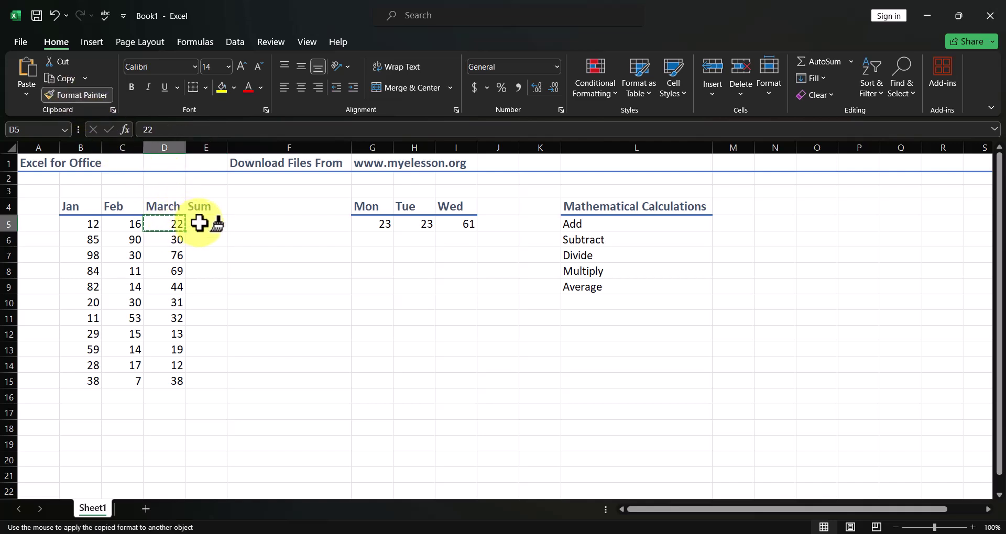
{"action": "mouse_move", "coordinate": [202, 222]}
{"action": "left_mouse_down"}
{"action": "mouse_move", "coordinate": [220, 363]}
{"action": "mouse_move", "coordinate": [270, 388]}
{"action": "mouse_move", "coordinate": [335, 385]}
{"action": "left_mouse_up"}
{"action": "left_click", "coordinate": [257, 348]}
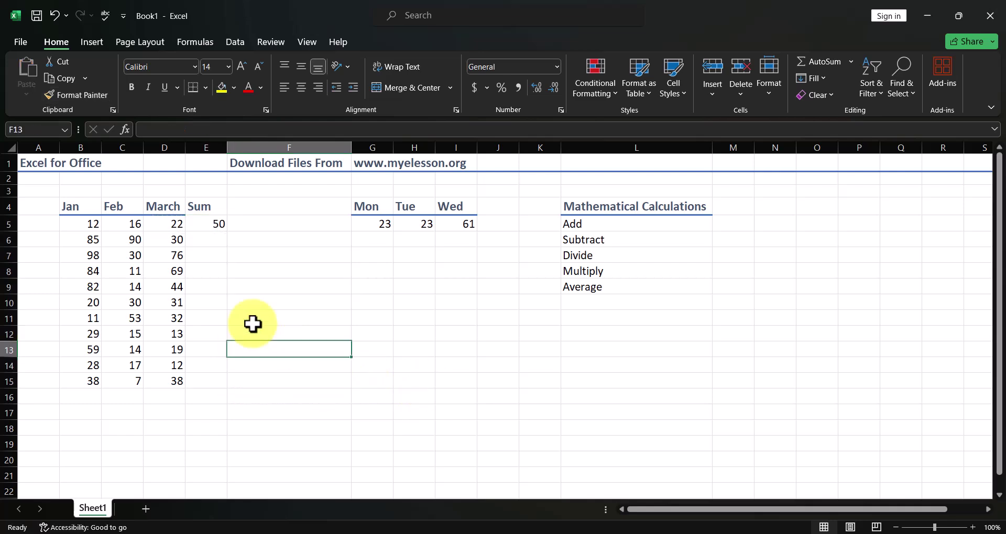
{"action": "left_click", "coordinate": [213, 225]}
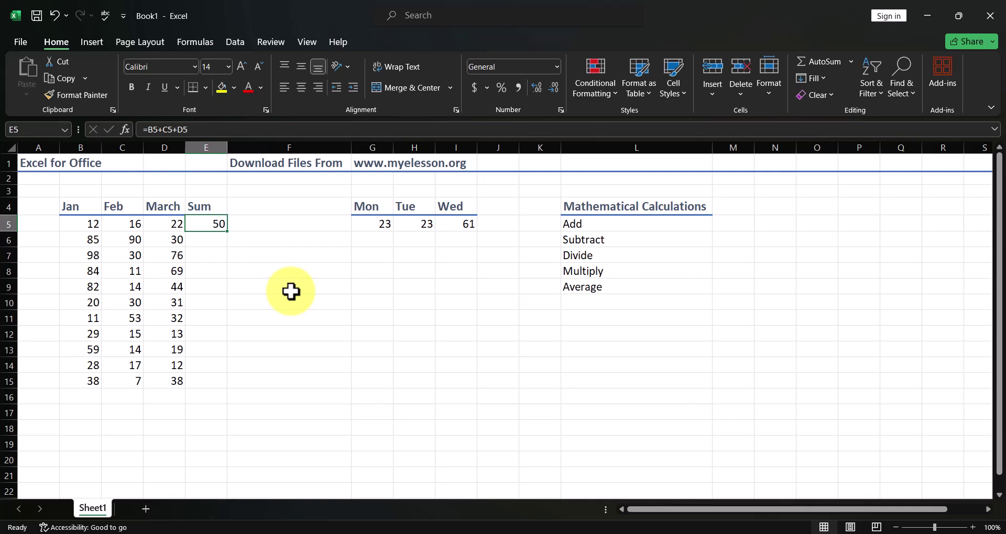
Replace E5's formula with the typed total =12+16+22 (50), then remove it again.
{"action": "key", "text": "Delete"}
{"action": "key", "text": "Right"}
{"action": "key", "text": "Left"}
{"action": "type", "text": "="}
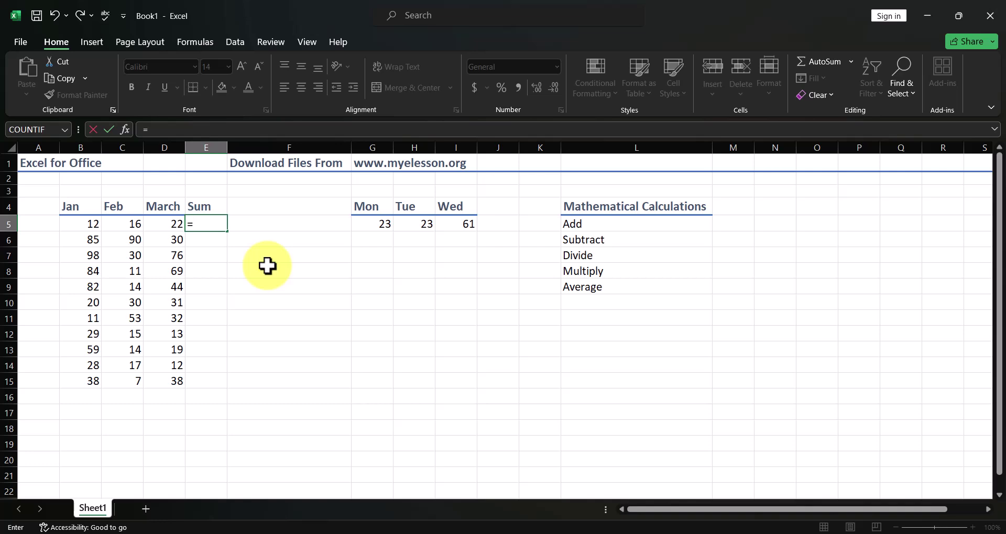
{"action": "type", "text": "12+16+22"}
{"action": "key", "text": "Return"}
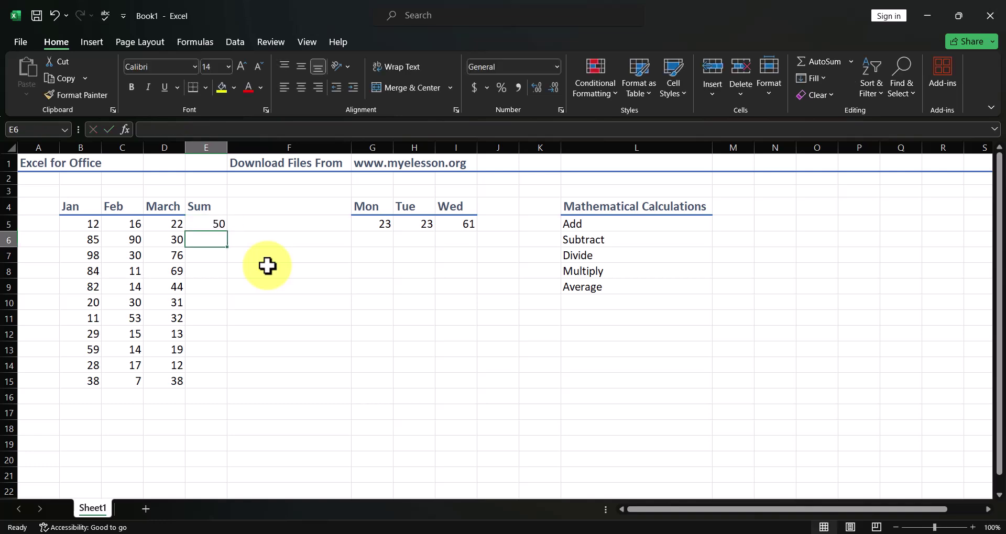
{"action": "key", "text": "ctrl+z"}
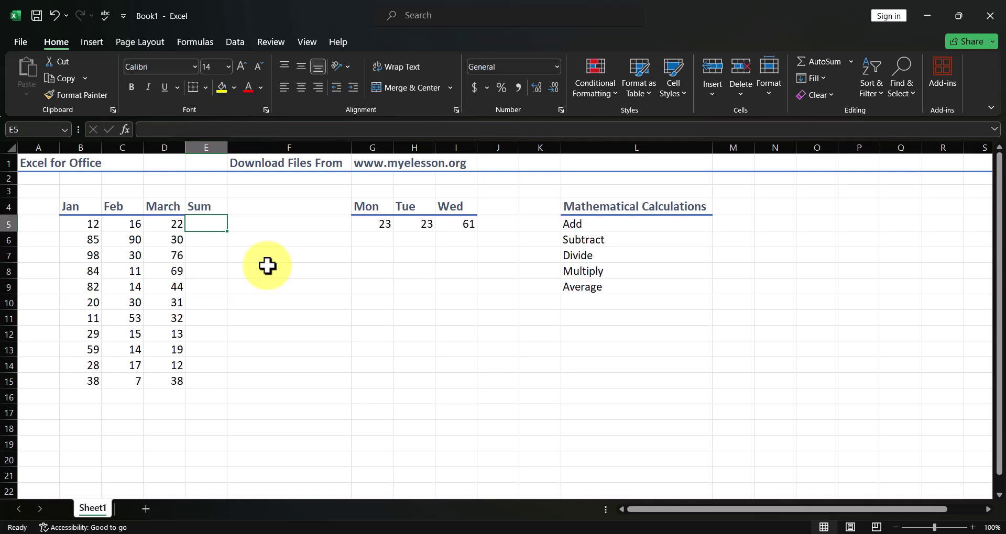
Enter =SUM(B5:D5) in E5 by dragging across B5 to D5.
{"action": "type", "text": "="}
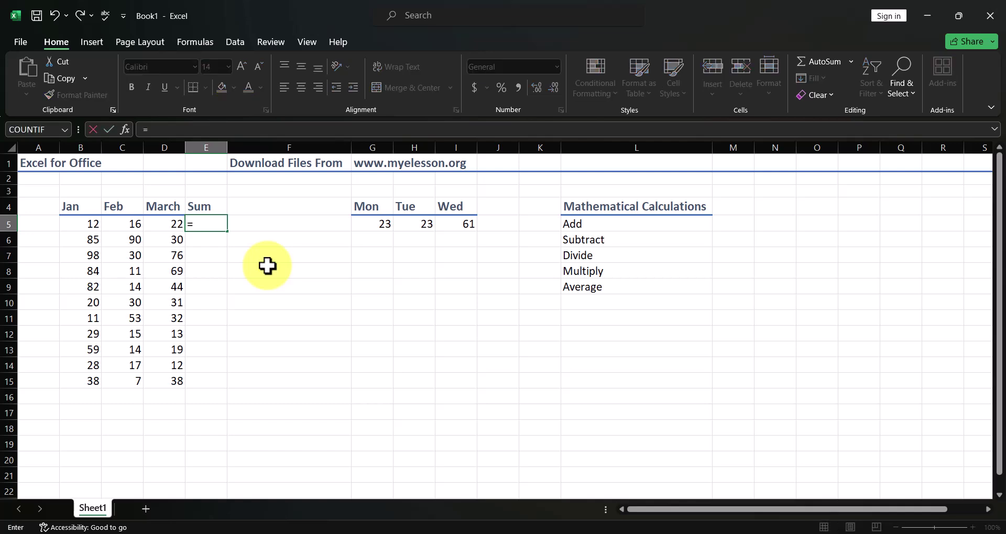
{"action": "type", "text": "sum"}
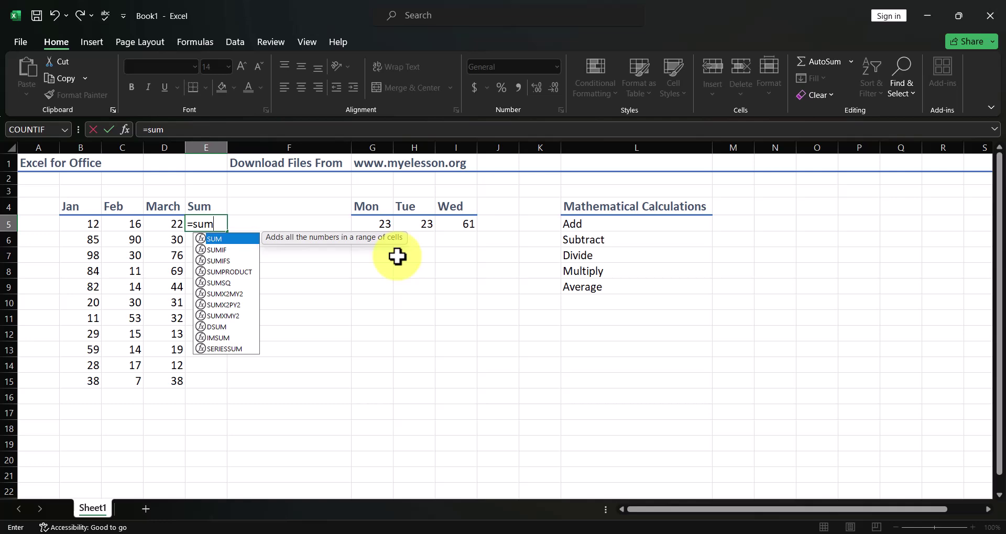
{"action": "type", "text": "("}
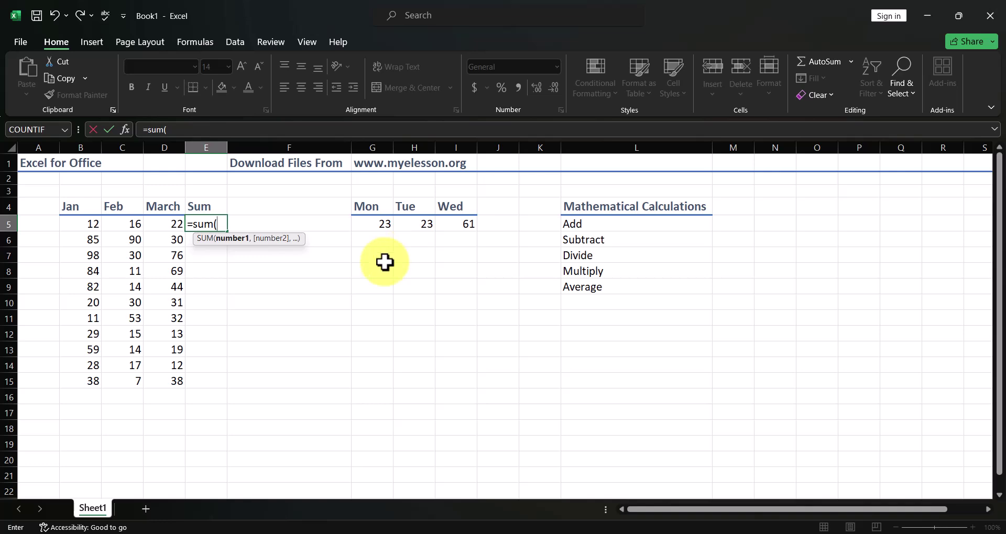
{"action": "left_click_drag", "start_coordinate": [84, 225], "coordinate": [155, 224]}
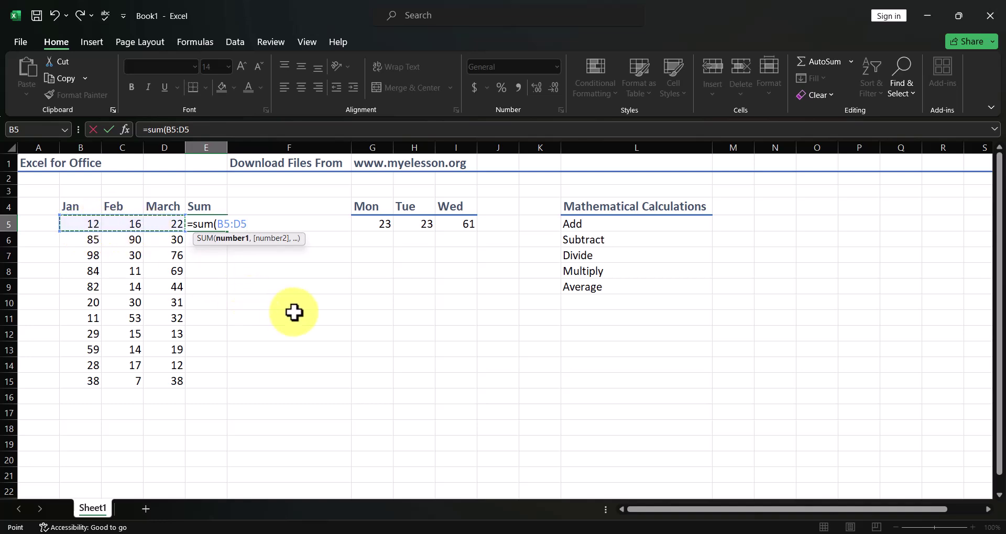
{"action": "type", "text": ")"}
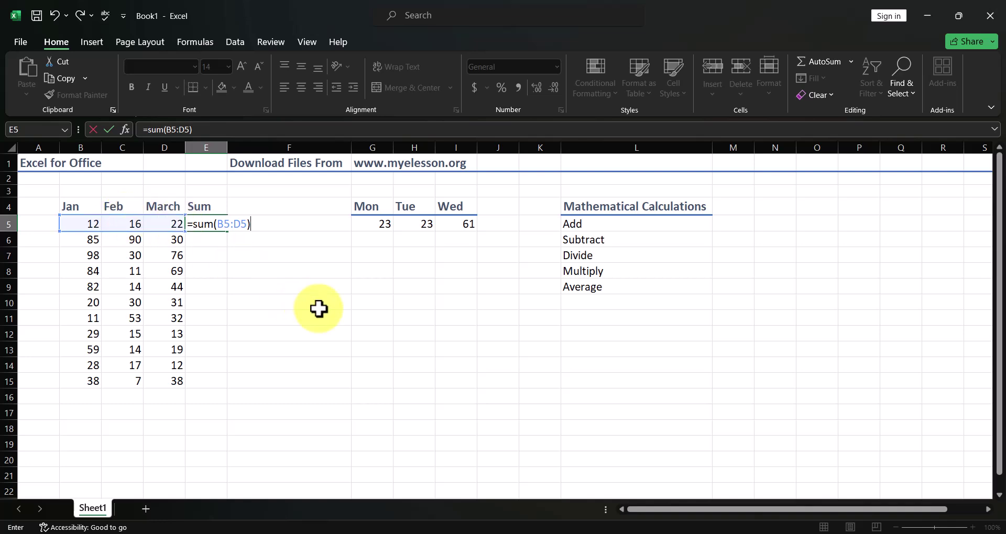
{"action": "key", "text": "Return"}
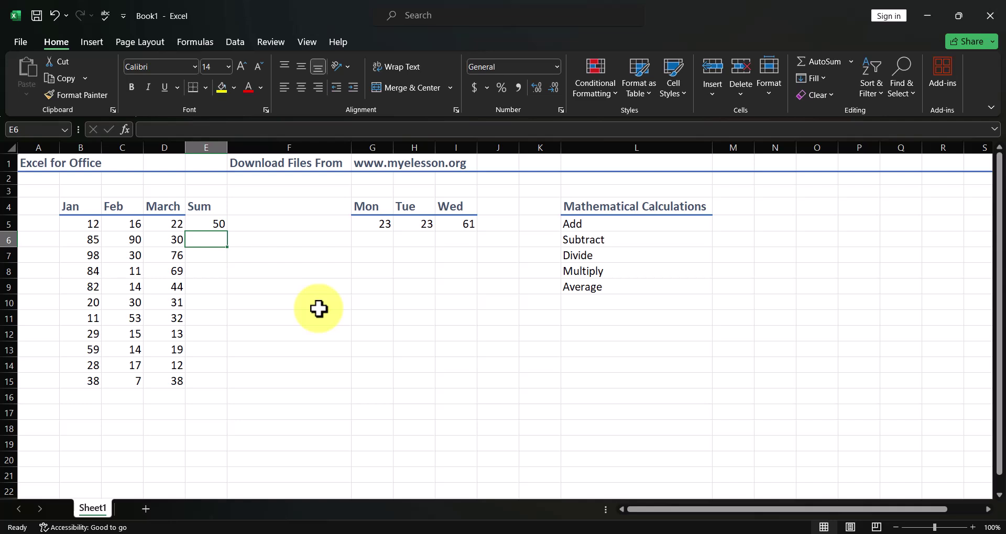
Replace E5 with =SUM(B5,C5,D5), picking each cell as a separate argument.
{"action": "key", "text": "Up"}
{"action": "key", "text": "Delete"}
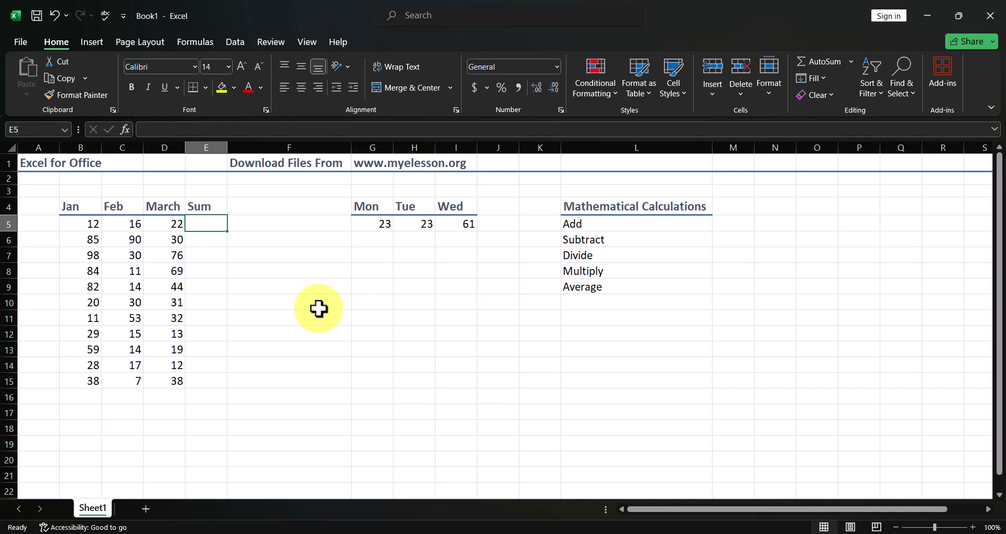
{"action": "type", "text": "=sum"}
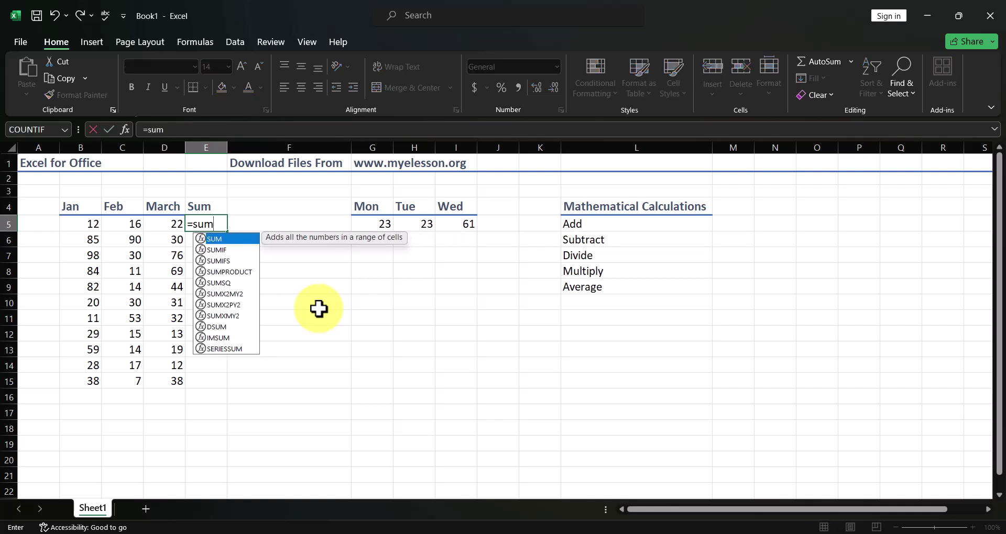
{"action": "type", "text": "("}
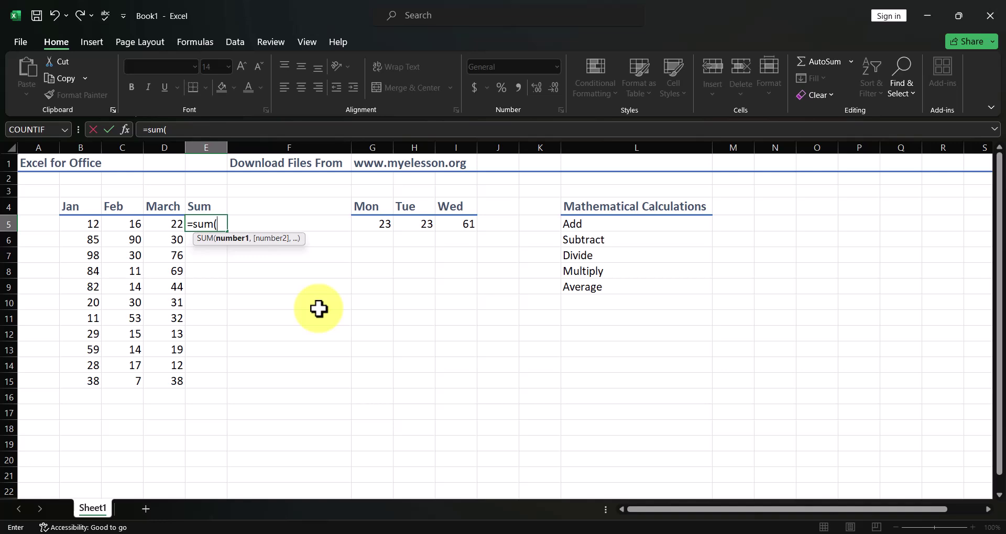
{"action": "left_click", "coordinate": [90, 224]}
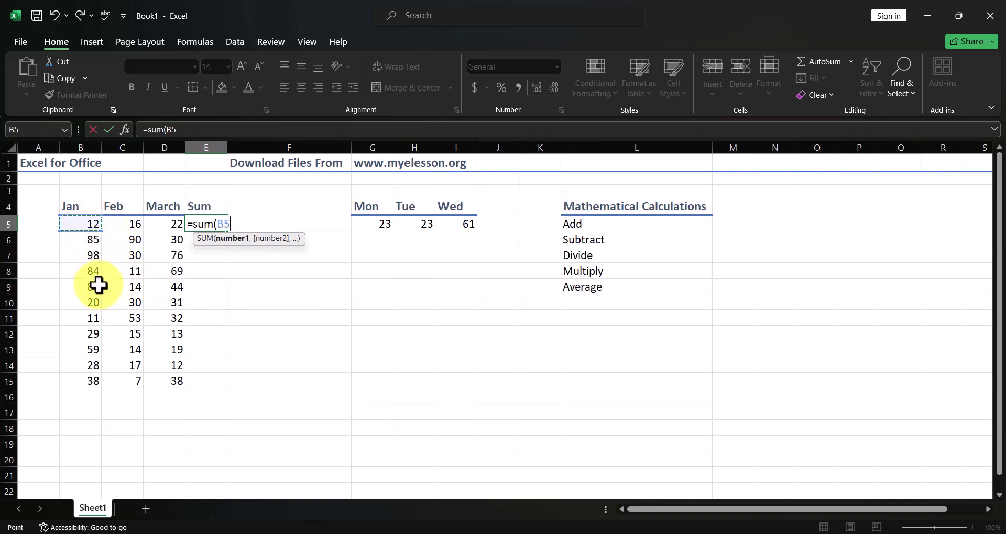
{"action": "type", "text": ","}
{"action": "left_click", "coordinate": [130, 224]}
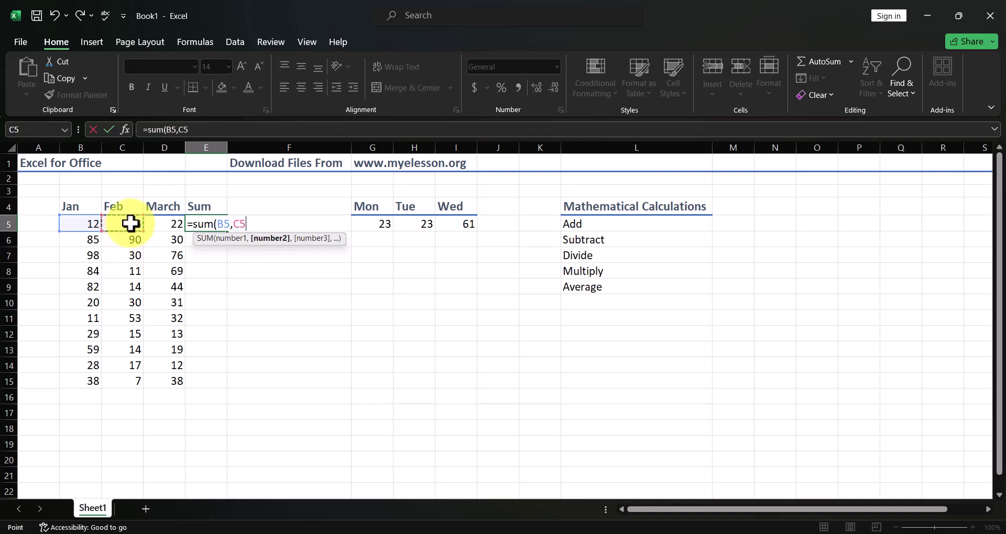
{"action": "type", "text": ","}
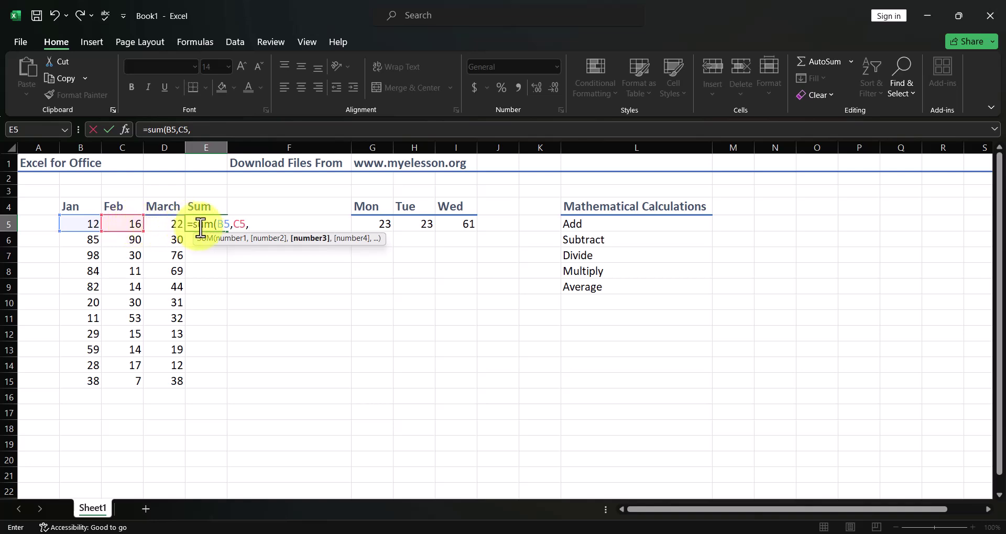
{"action": "left_click", "coordinate": [172, 226]}
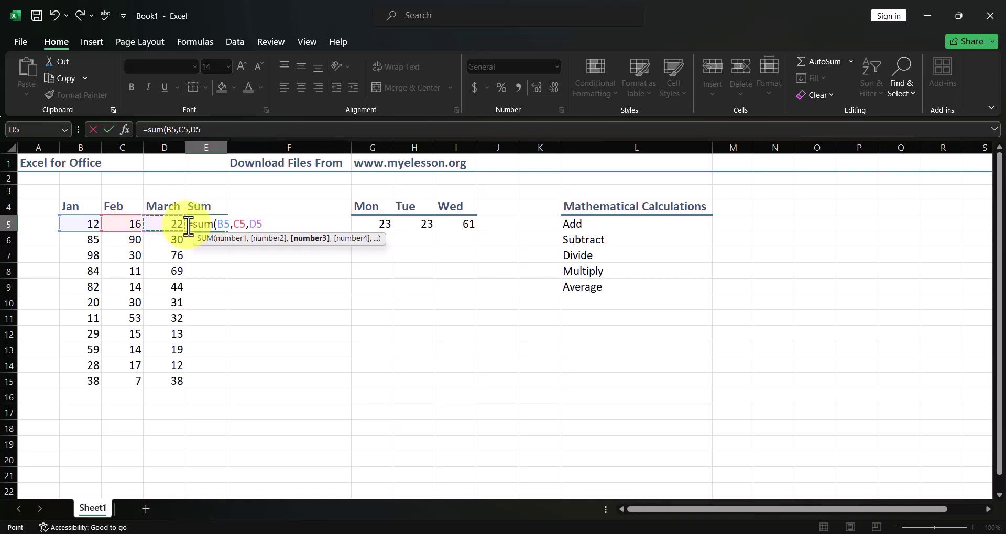
{"action": "type", "text": ")"}
{"action": "key", "text": "Return"}
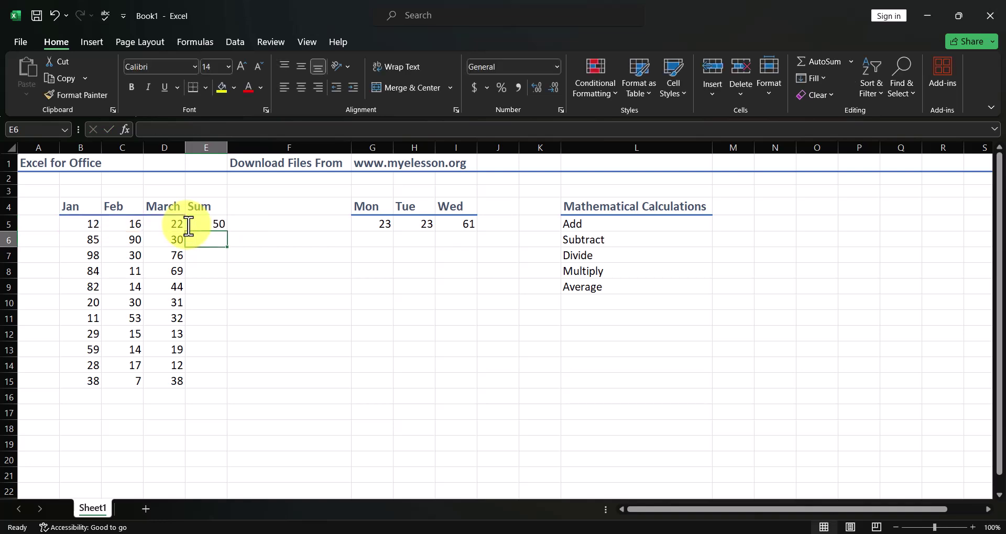
Review E5's formula, dismiss the save prompt, and clear E5.
{"action": "left_click", "coordinate": [204, 224]}
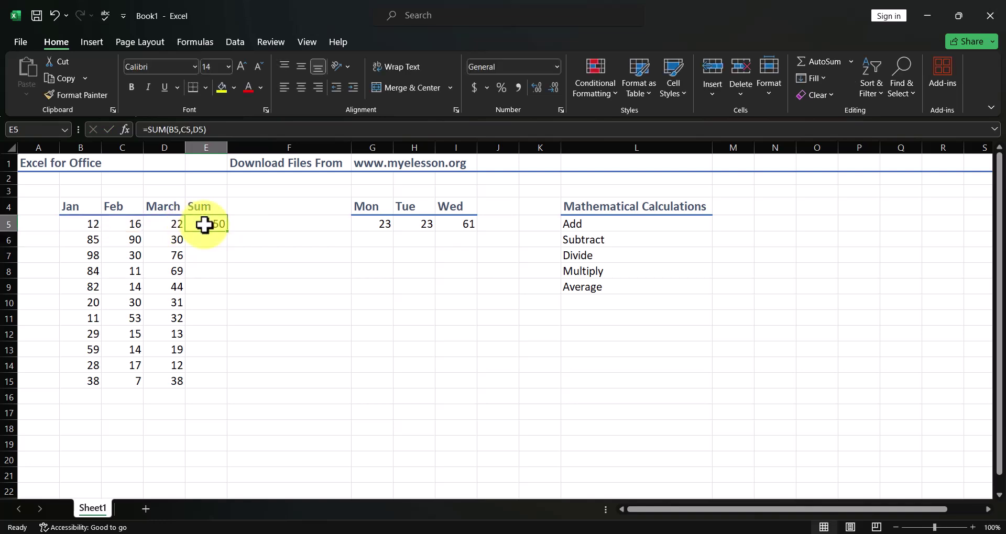
{"action": "key", "text": "F12"}
{"action": "key", "text": "Escape"}
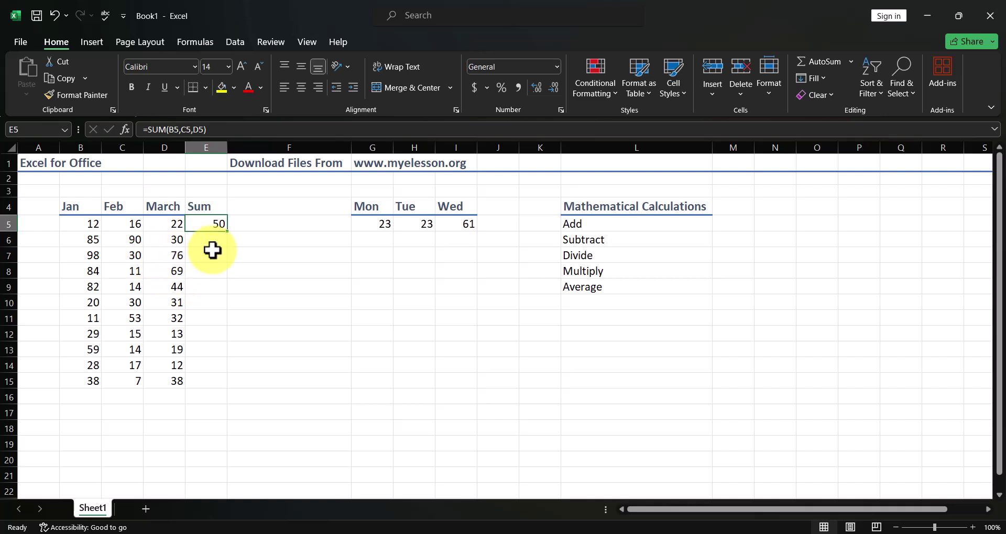
{"action": "key", "text": "Delete"}
{"action": "left_click", "coordinate": [88, 222]}
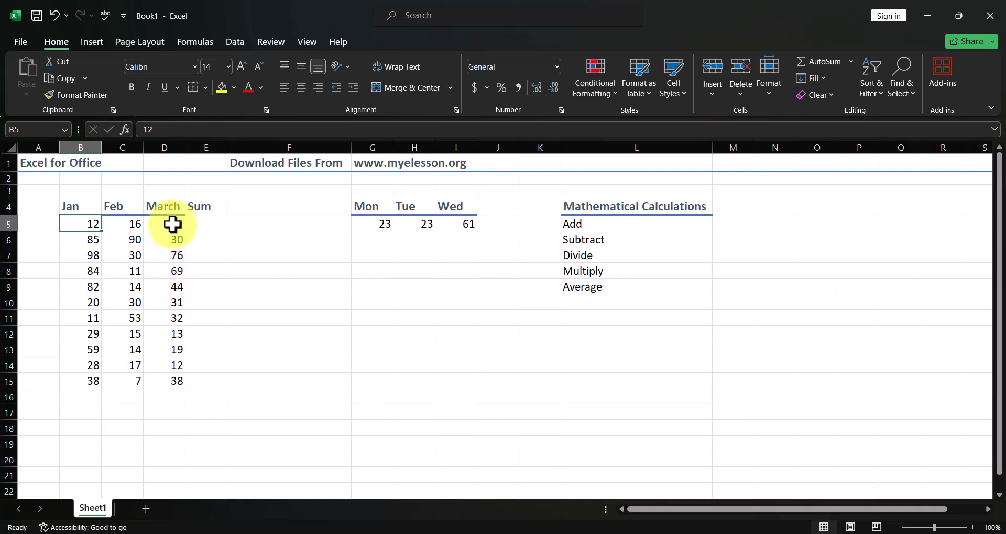
Enter =SUM(B5,C15,D5) in E5, returning 41, then clear it.
{"action": "left_click", "coordinate": [207, 226]}
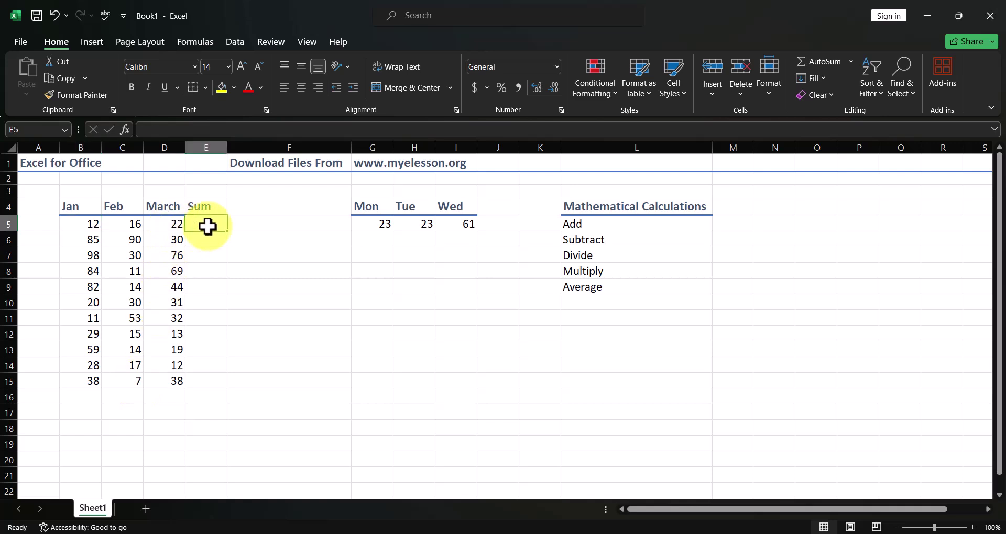
{"action": "type", "text": "=sum"}
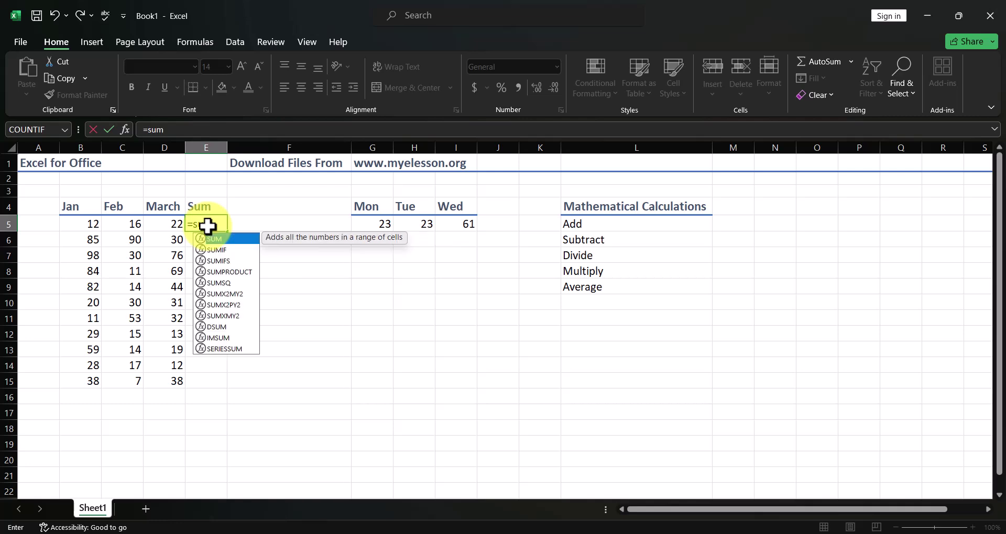
{"action": "type", "text": "("}
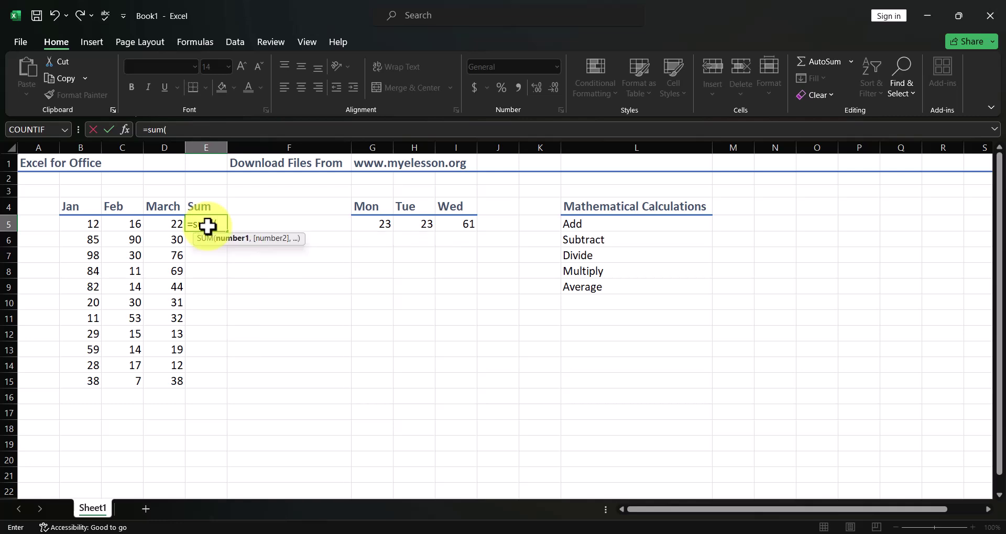
{"action": "left_click", "coordinate": [80, 225]}
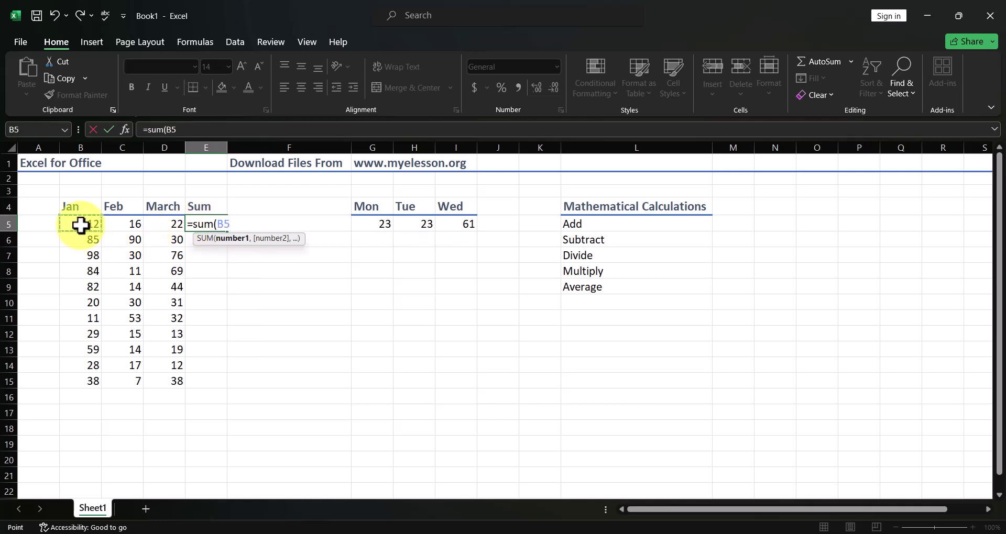
{"action": "type", "text": ","}
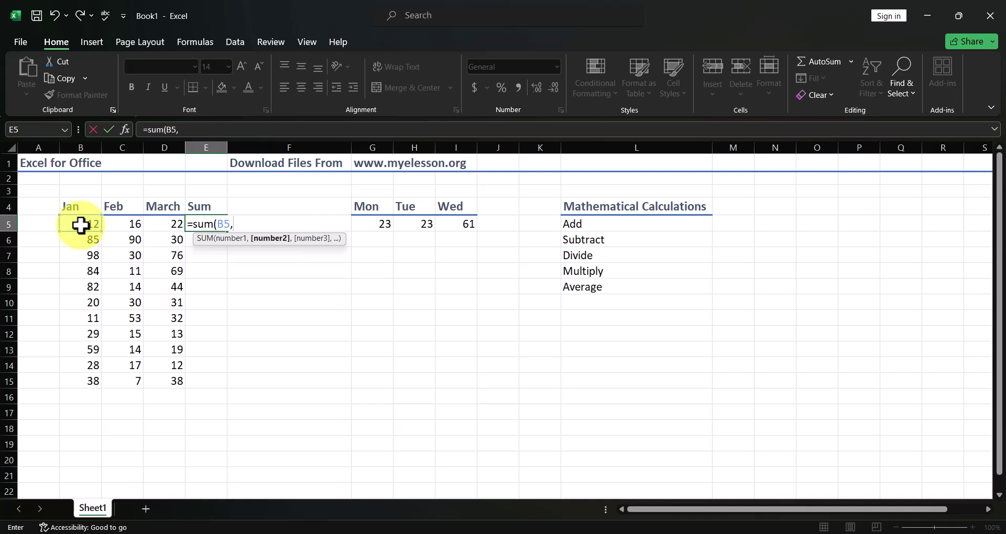
{"action": "left_click", "coordinate": [131, 385]}
{"action": "type", "text": ","}
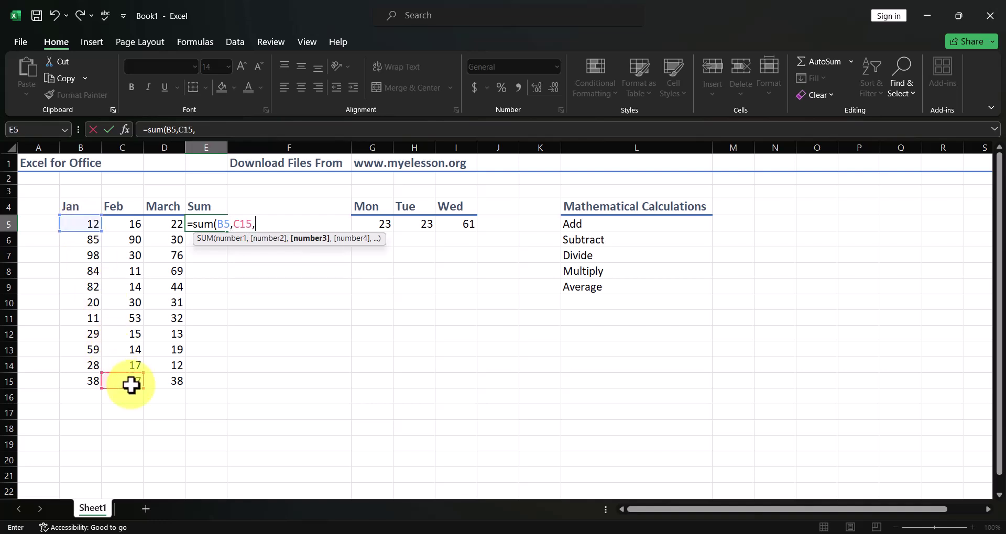
{"action": "left_click", "coordinate": [173, 221]}
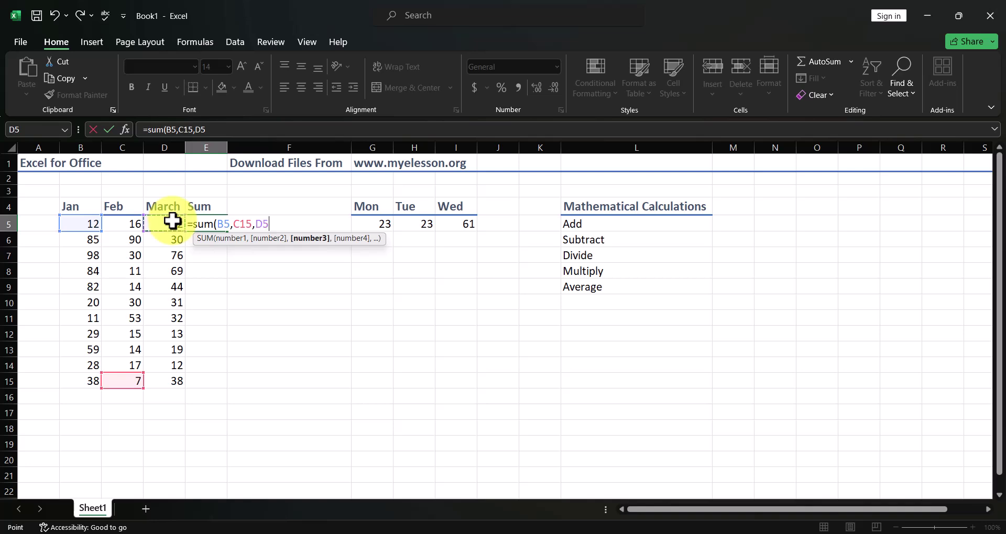
{"action": "key", "text": "Return"}
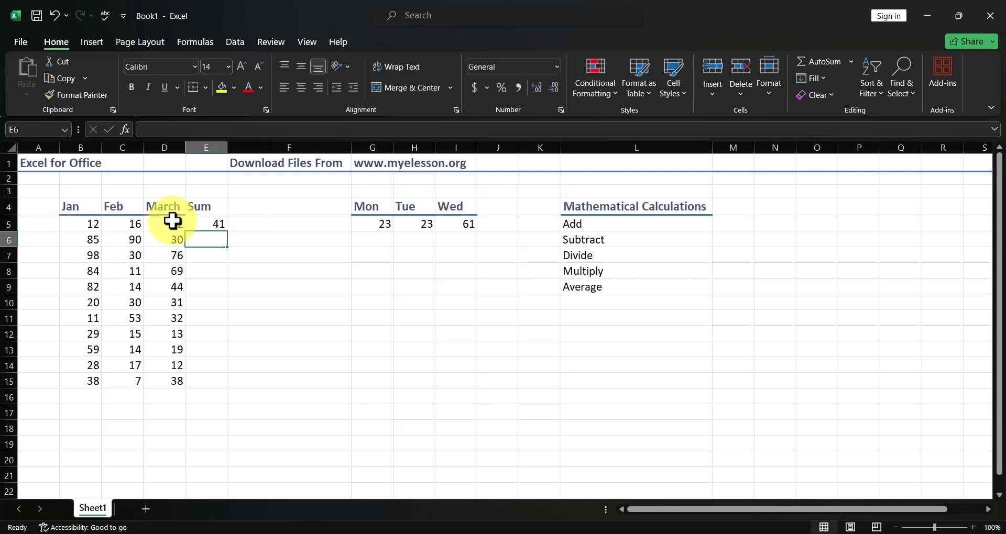
{"action": "left_click", "coordinate": [213, 224]}
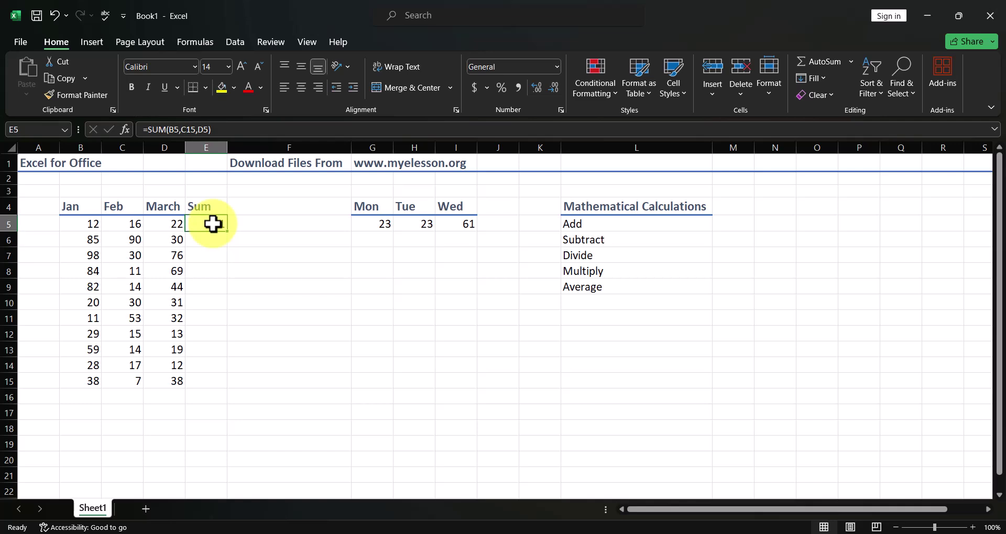
{"action": "key", "text": "Delete"}
Enter =SUM(B5:D5) in E5, selecting the range with the arrow keys, showing 50.
{"action": "type", "text": "="}
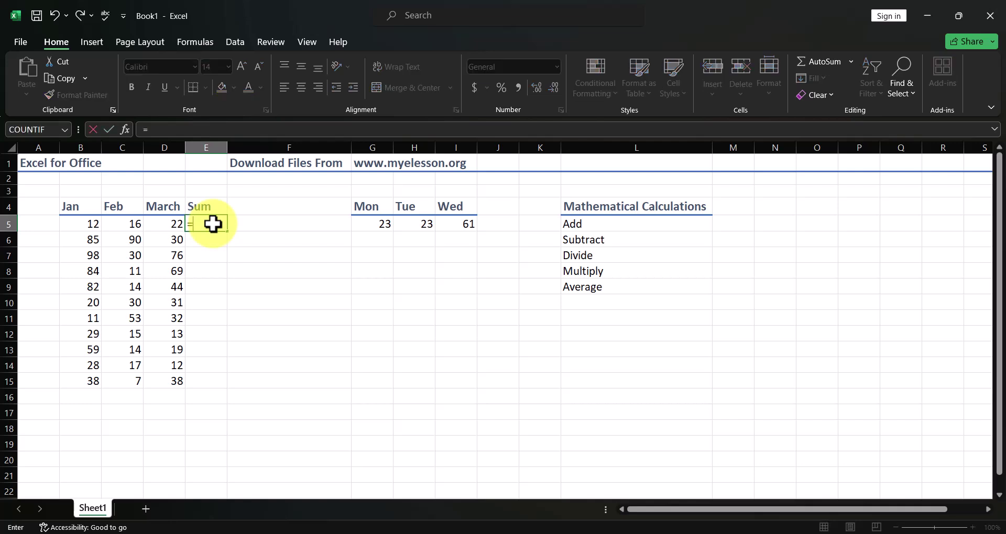
{"action": "type", "text": "sum"}
{"action": "key", "text": "Tab"}
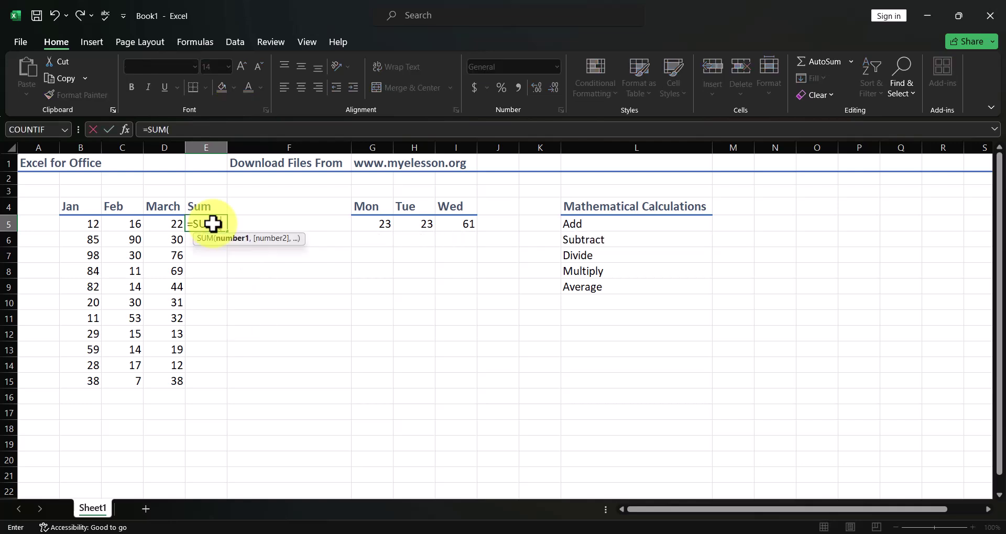
{"action": "key", "text": "Left"}
{"action": "key", "text": "shift+Left"}
{"action": "key", "text": "shift+Left"}
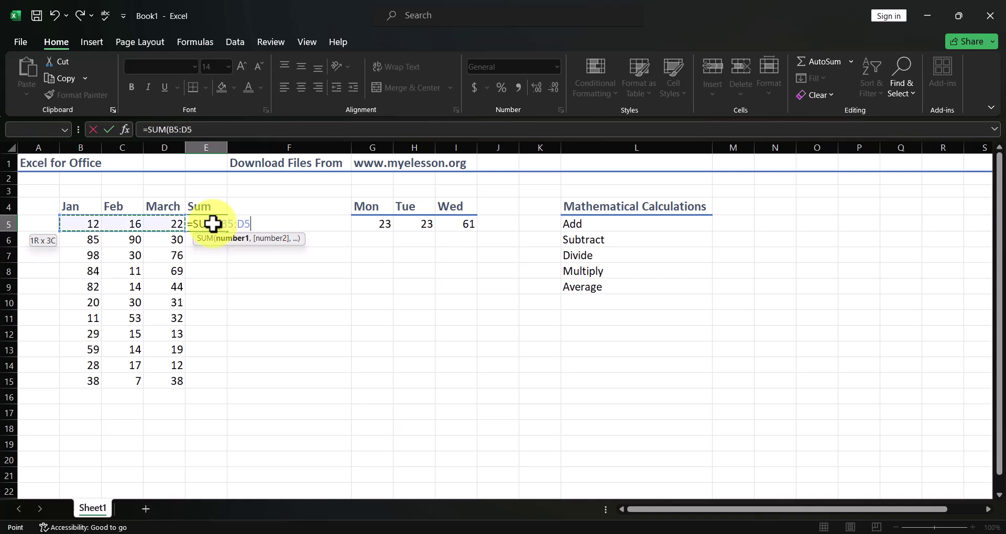
{"action": "type", "text": ")"}
{"action": "key", "text": "Return"}
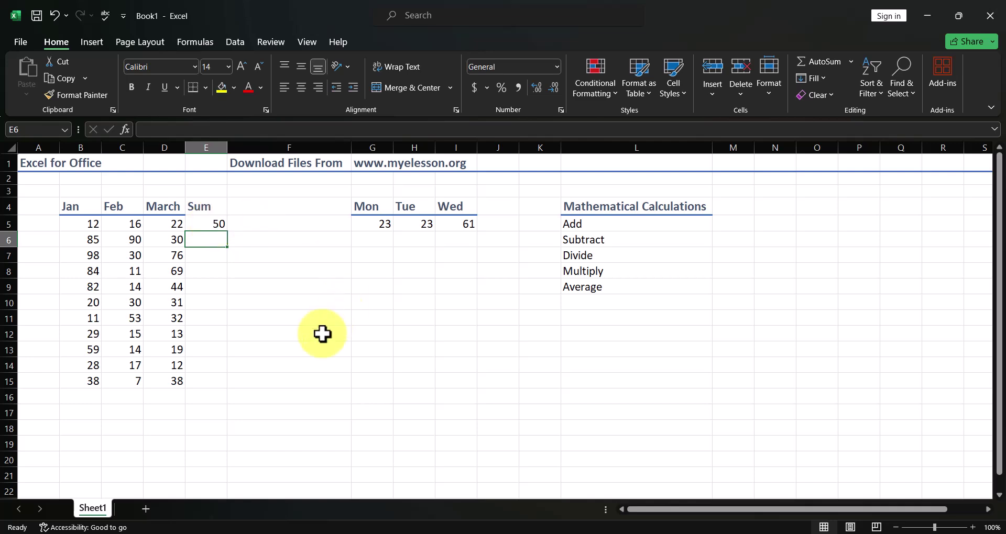
{"action": "key", "text": "Up"}
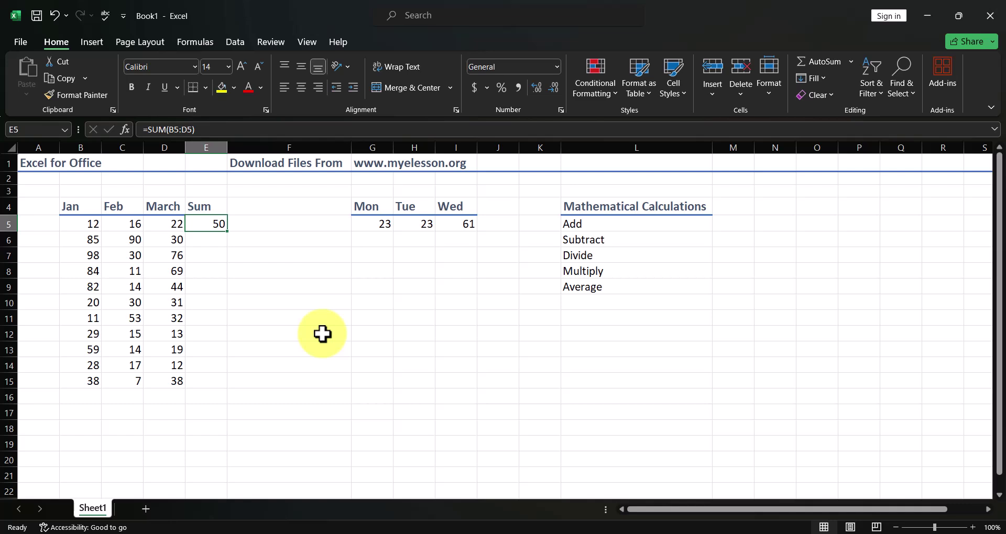
{"action": "key", "text": "Up"}
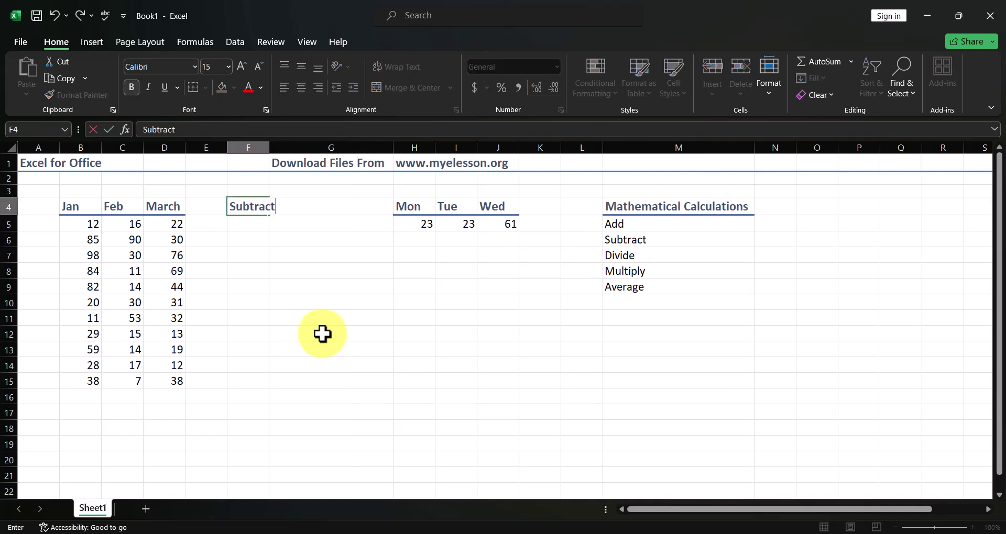
{"action": "key", "text": "Return"}
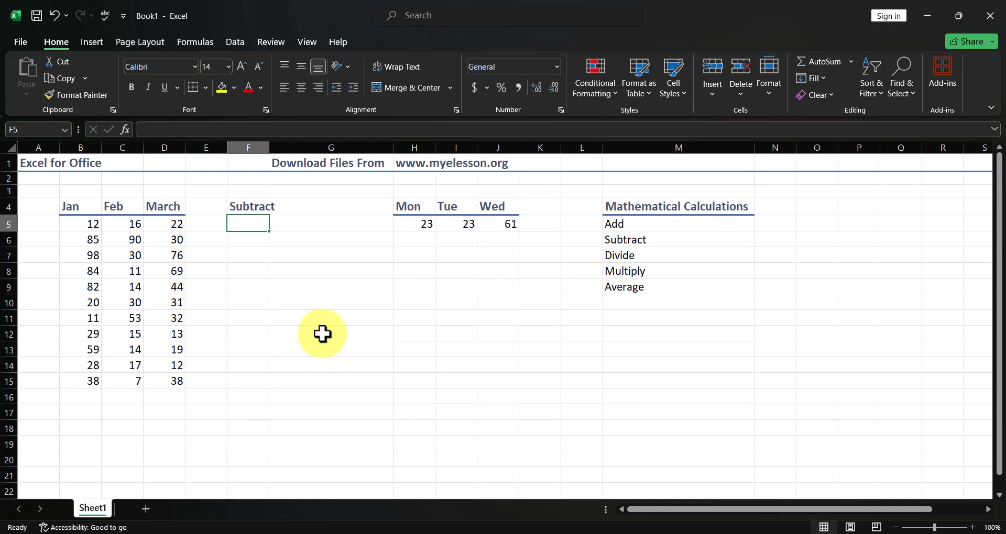
Enter the hard-coded subtraction =22-12 in F5.
{"action": "key", "text": "Left"}
{"action": "key", "text": "Left"}
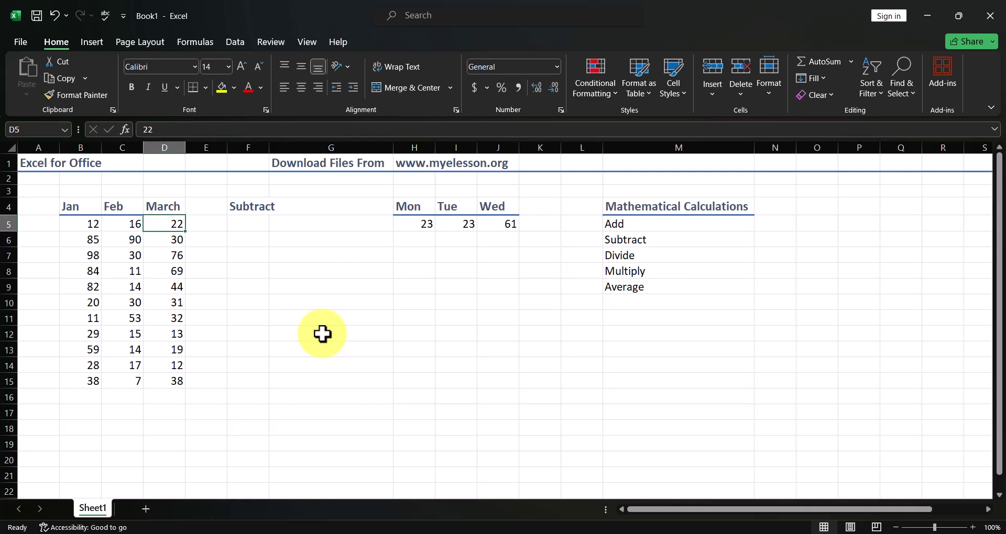
{"action": "key", "text": "Left"}
{"action": "key", "text": "Left"}
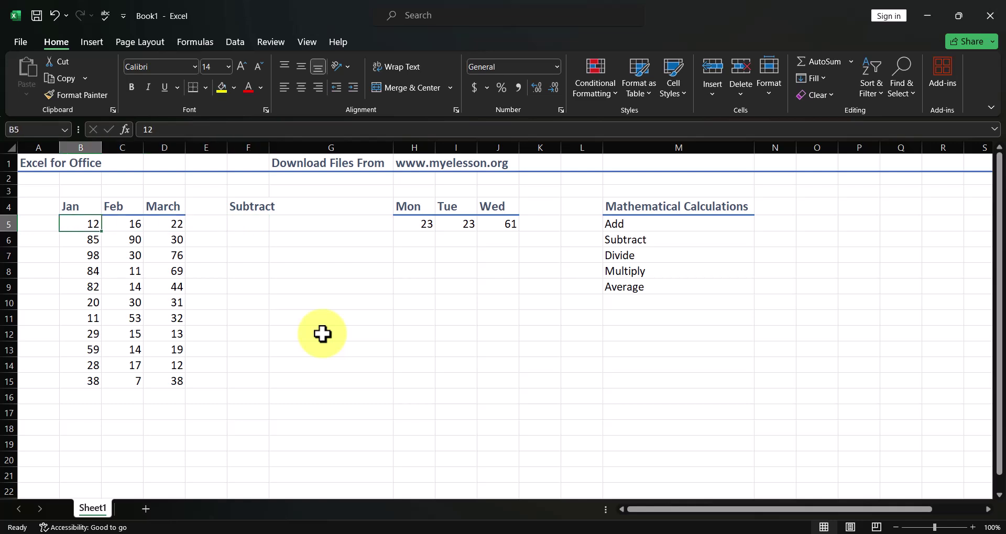
{"action": "key", "text": "Right"}
{"action": "key", "text": "Right"}
{"action": "key", "text": "Right"}
{"action": "key", "text": "Right"}
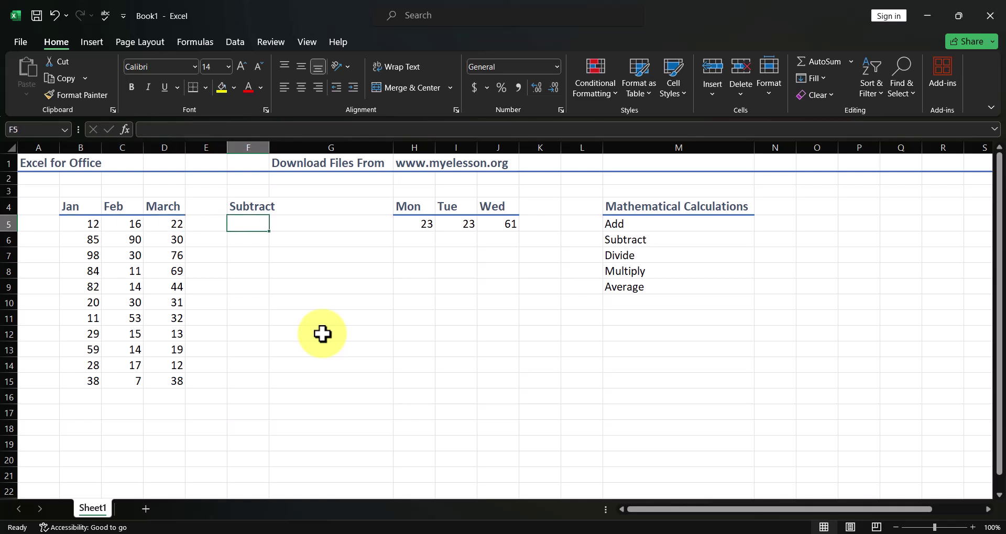
{"action": "type", "text": "="}
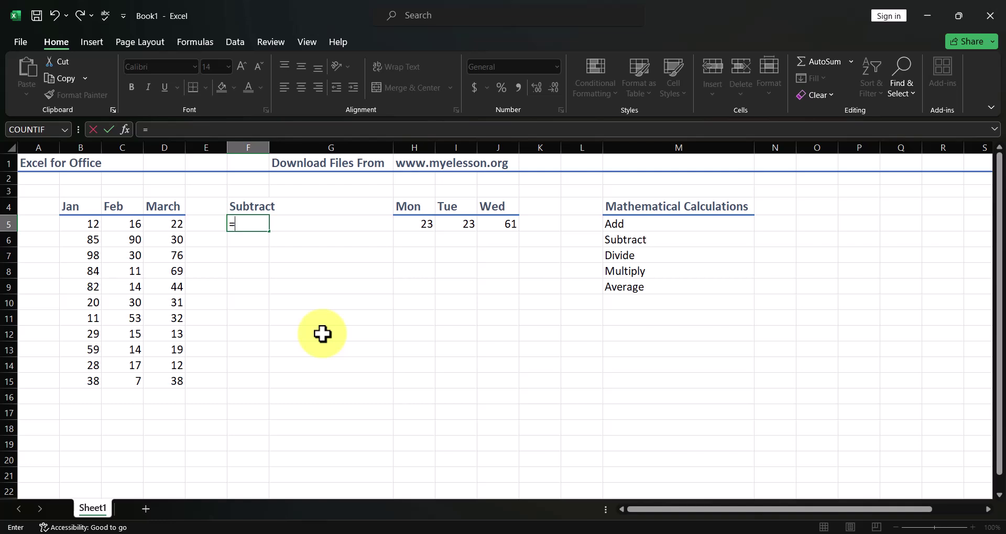
{"action": "type", "text": "22-16"}
{"action": "key", "text": "BackSpace"}
{"action": "type", "text": "2"}
{"action": "key", "text": "Return"}
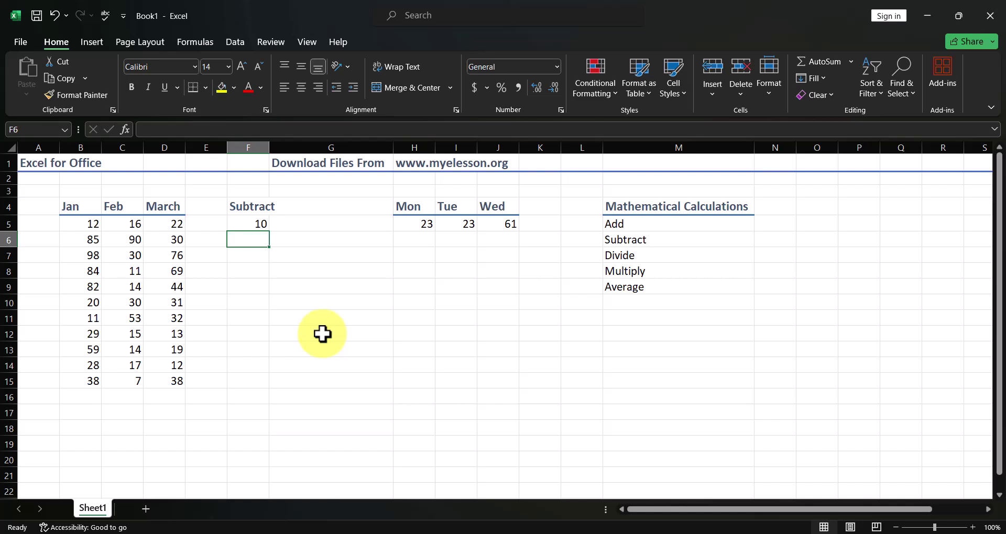
Replace it with =D5-B5 by clicking D5 and B5, giving 10.
{"action": "key", "text": "Up"}
{"action": "key", "text": "Left"}
{"action": "key", "text": "Left"}
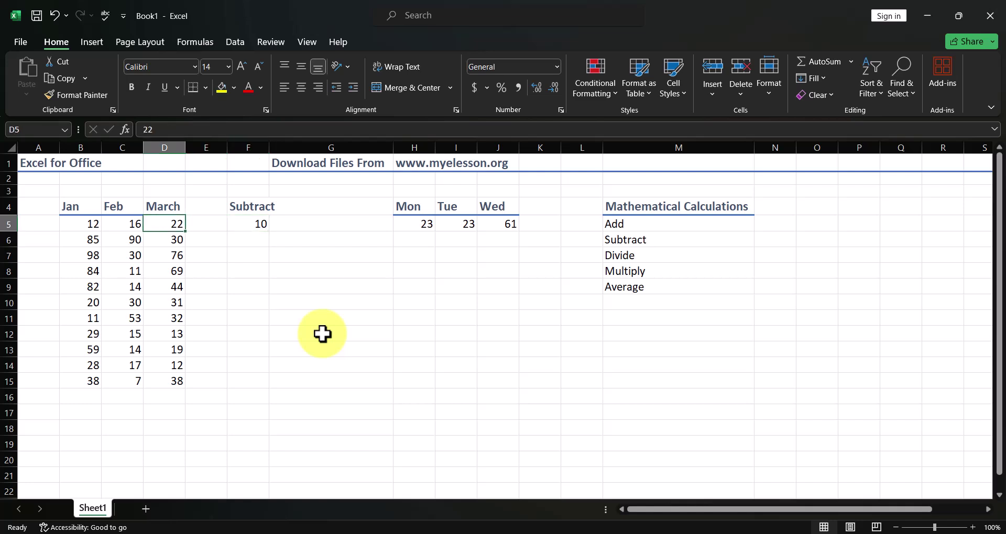
{"action": "key", "text": "Left"}
{"action": "key", "text": "Left"}
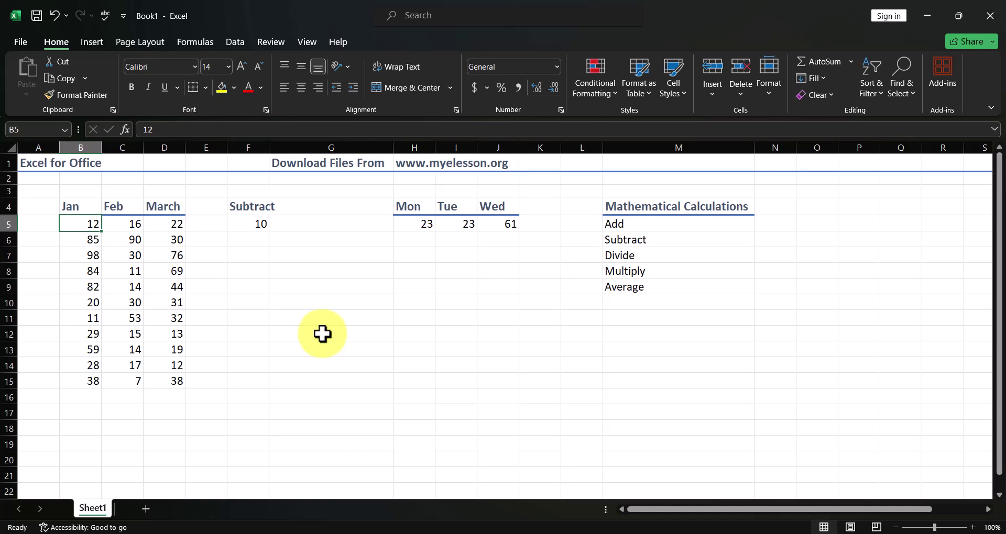
{"action": "key", "text": "Right"}
{"action": "key", "text": "Right"}
{"action": "key", "text": "Right"}
{"action": "key", "text": "Right"}
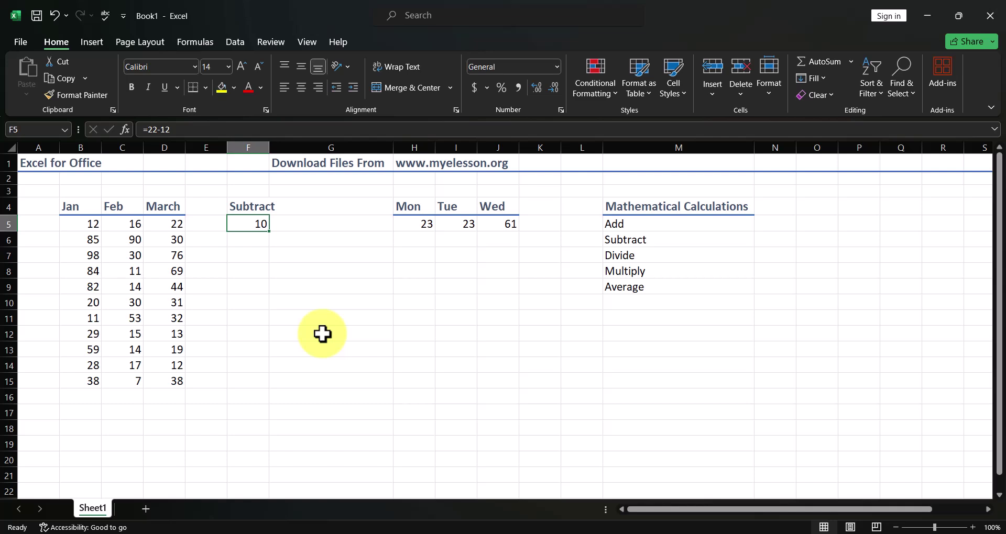
{"action": "key", "text": "Delete"}
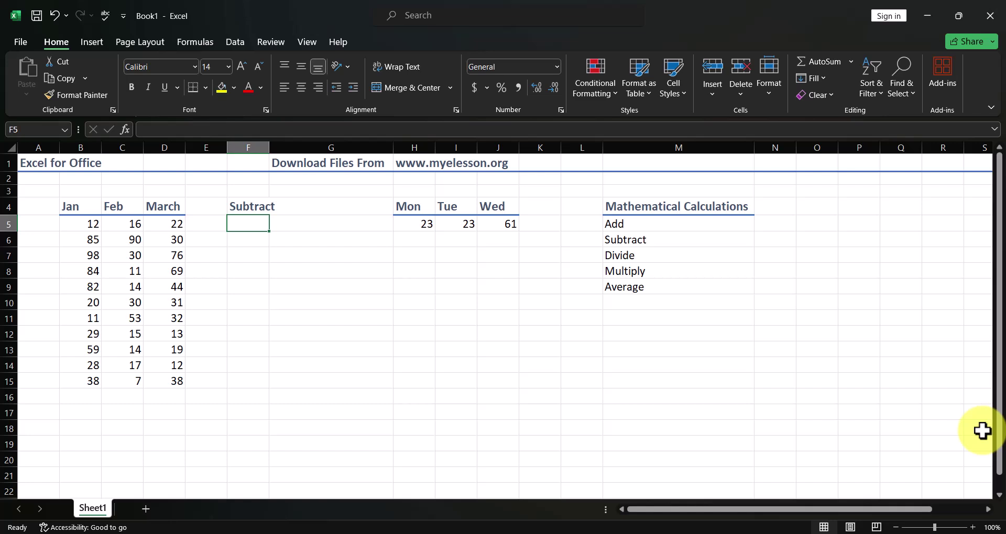
{"action": "type", "text": "="}
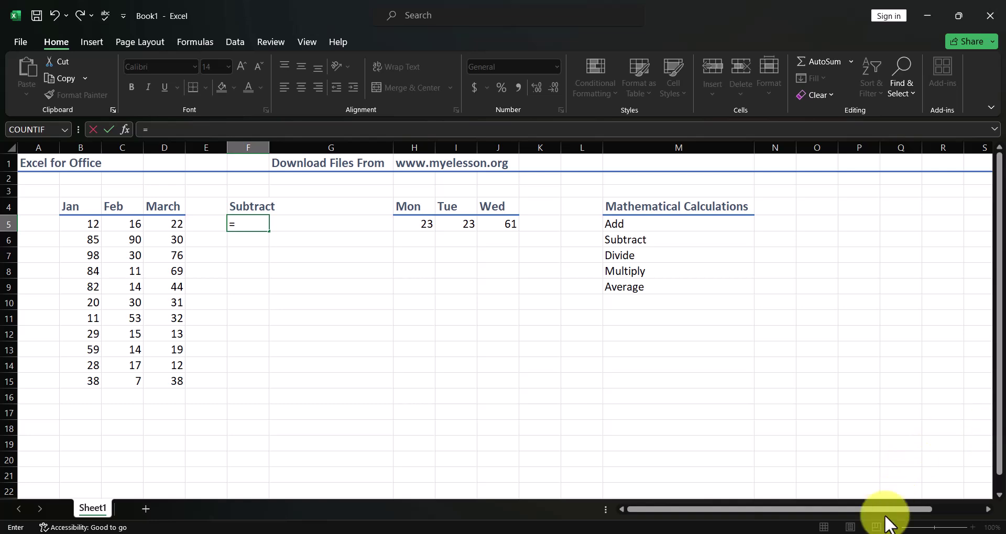
{"action": "left_click", "coordinate": [175, 225]}
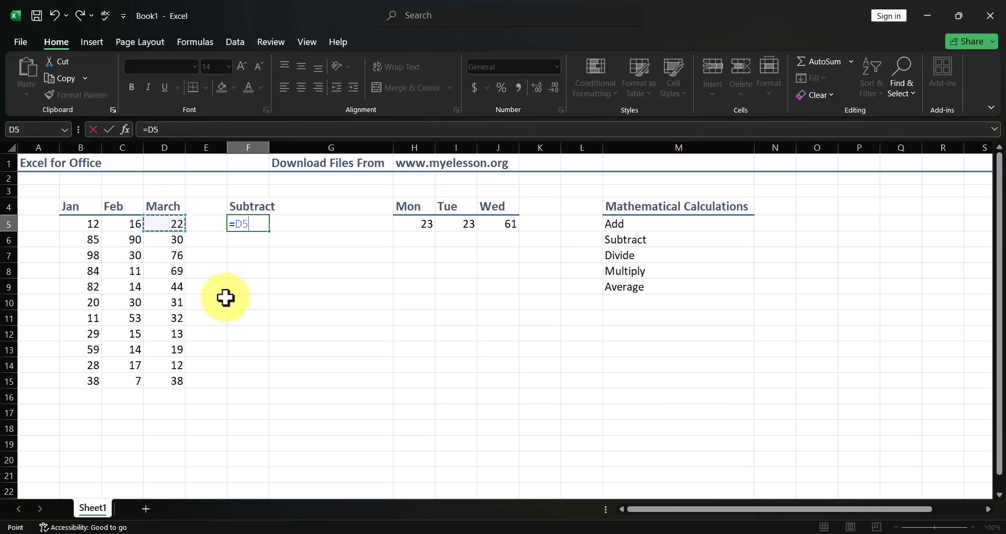
{"action": "type", "text": "-"}
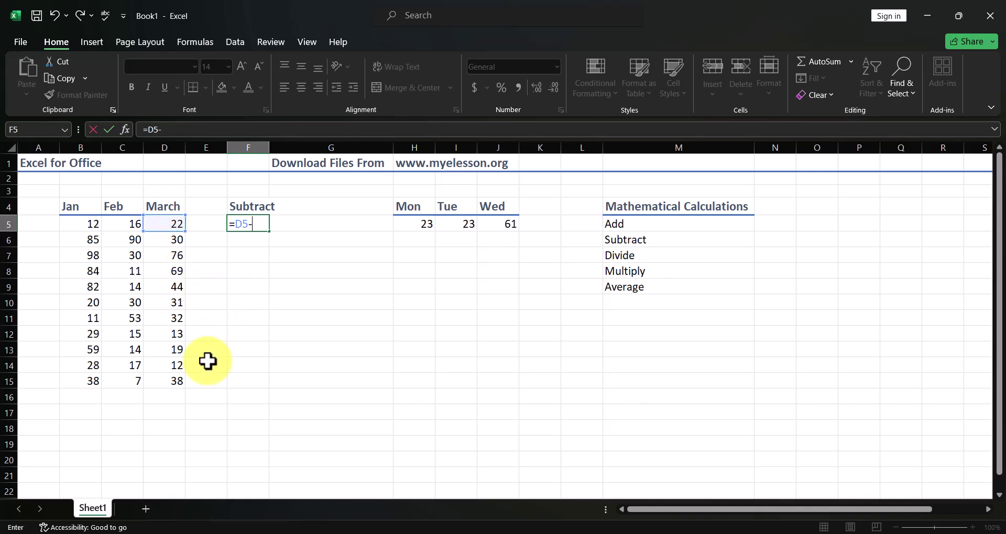
{"action": "left_click", "coordinate": [75, 223]}
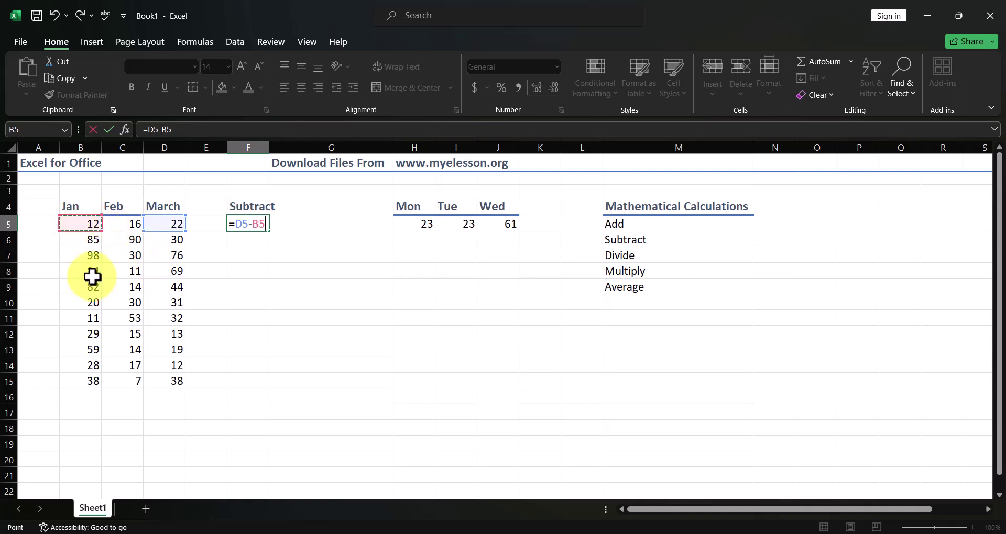
{"action": "key", "text": "Return"}
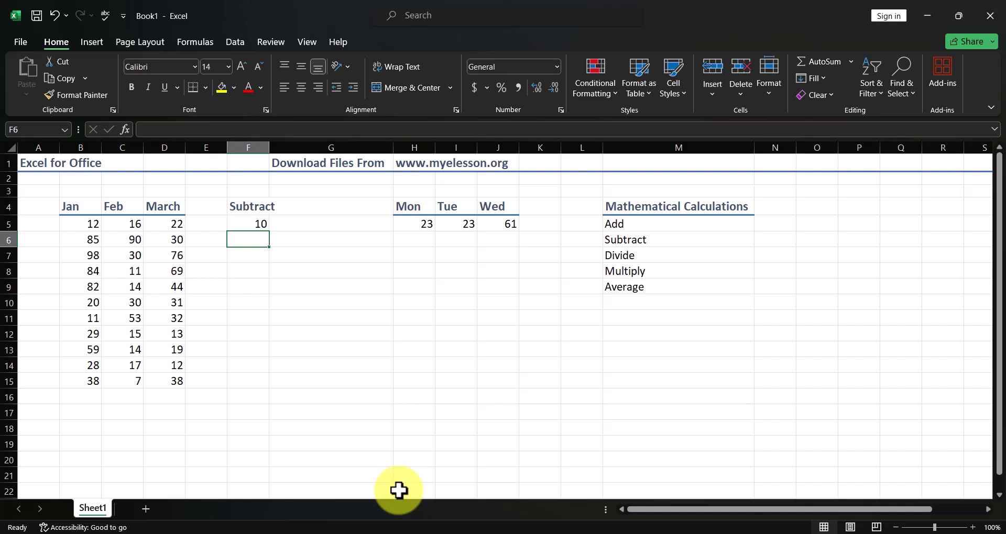
Clear the Subtract header and result, and head F4 with Divide.
{"action": "key", "text": "Up"}
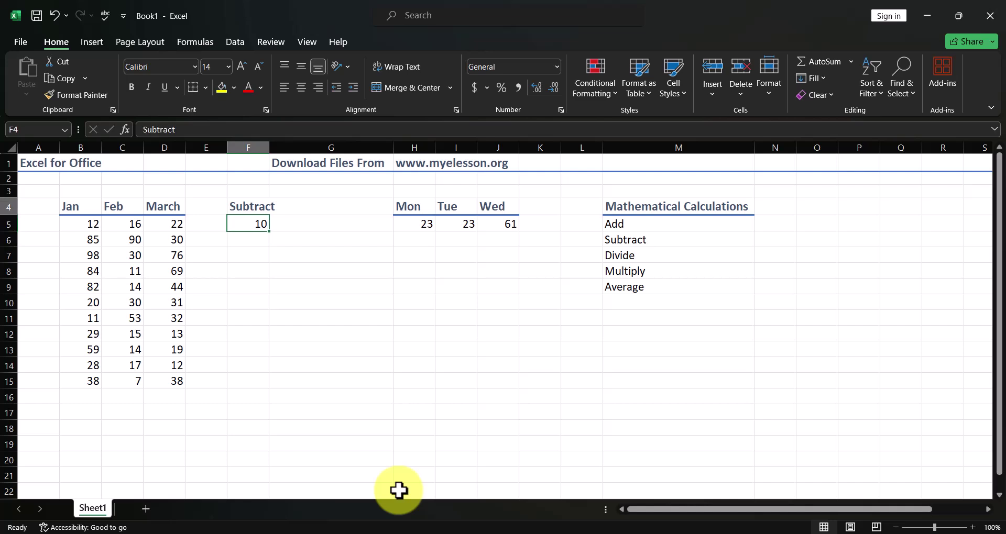
{"action": "key", "text": "Up"}
{"action": "key", "text": "Up"}
{"action": "key", "text": "Down"}
{"action": "key", "text": "shift+Down"}
{"action": "key", "text": "Delete"}
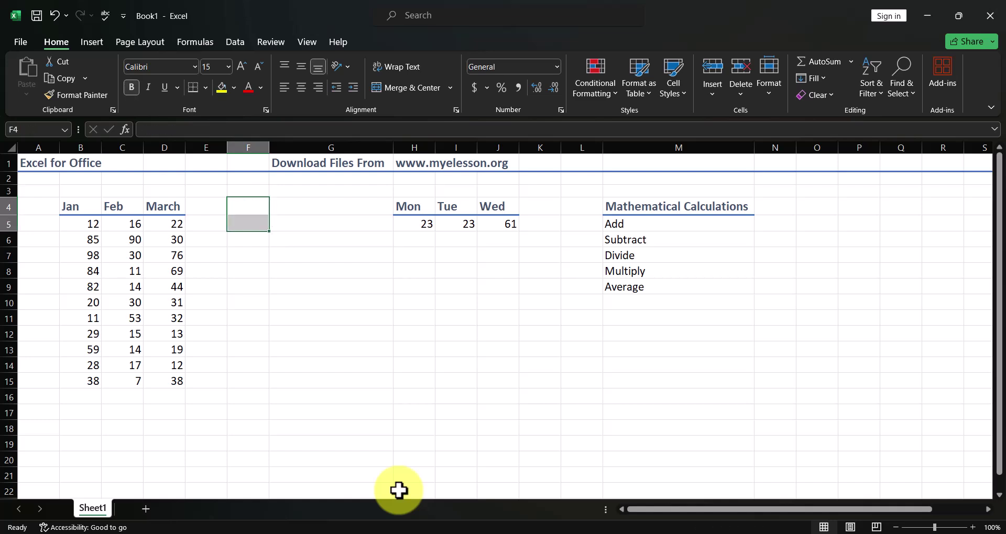
{"action": "key", "text": "Right"}
{"action": "key", "text": "Left"}
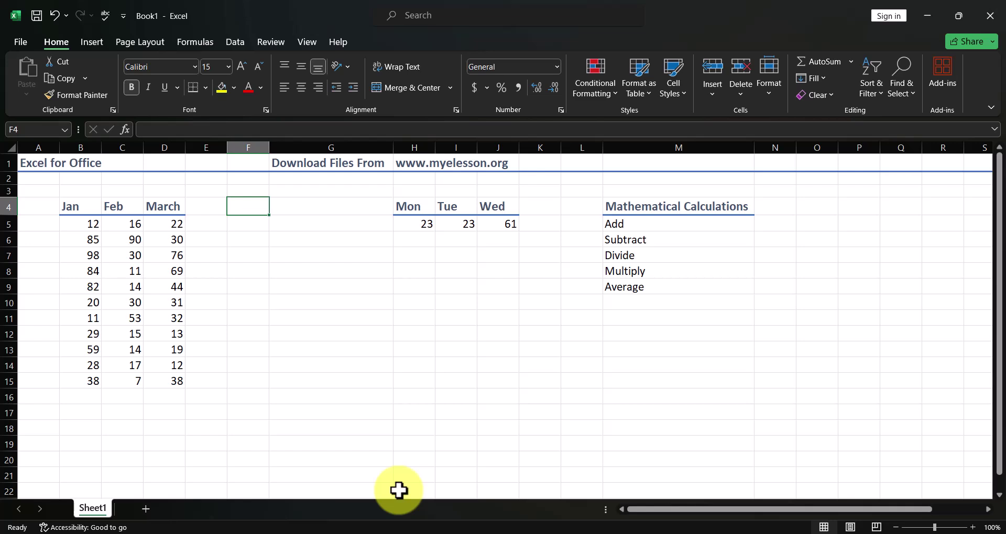
{"action": "type", "text": "Di"}
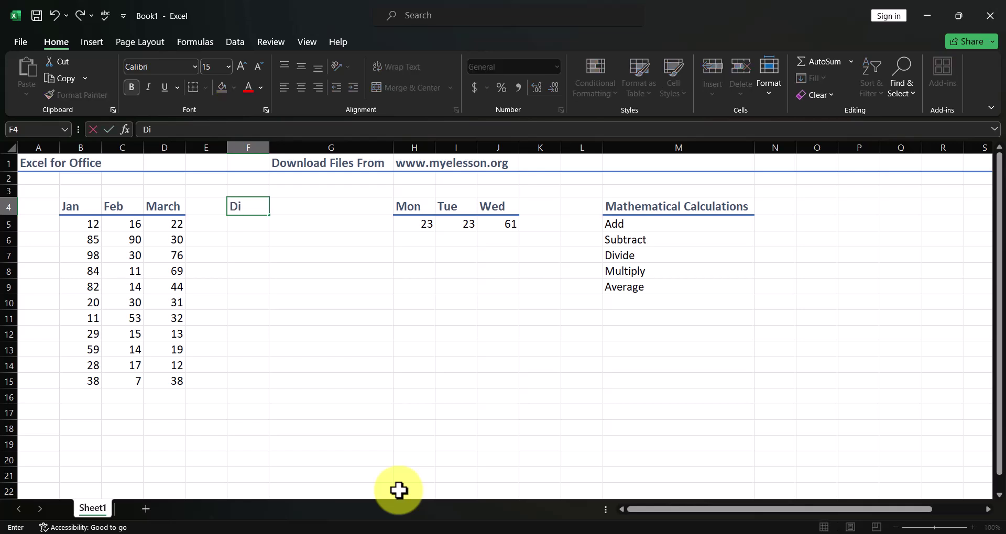
{"action": "type", "text": "vide"}
{"action": "key", "text": "Return"}
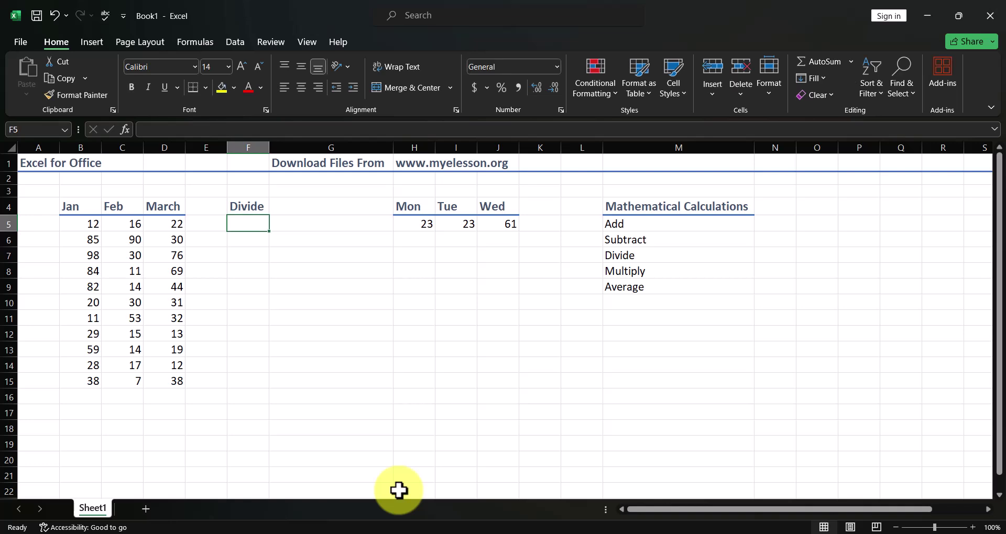
Enter =22/12 in F5, then clear it.
{"action": "type", "text": "="}
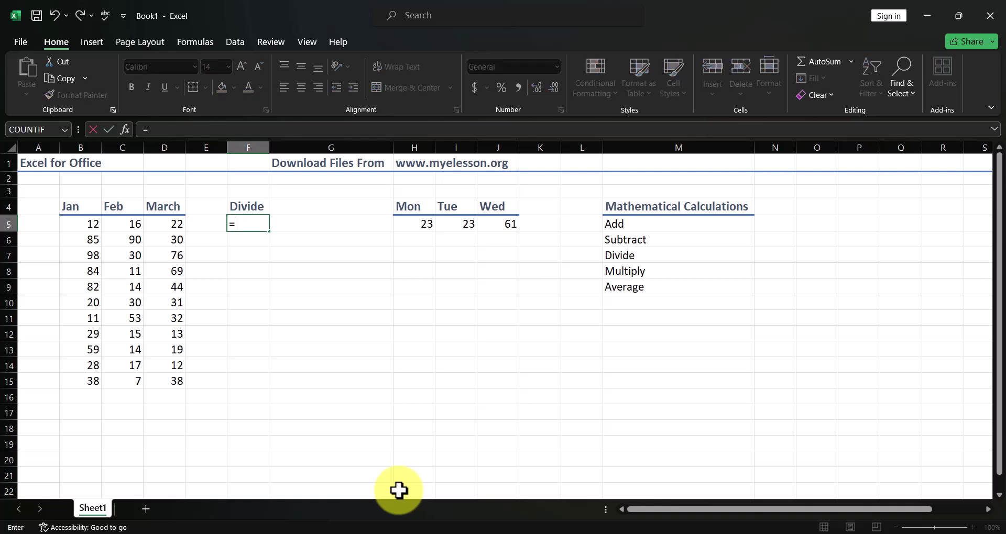
{"action": "type", "text": "22/12"}
{"action": "key", "text": "Return"}
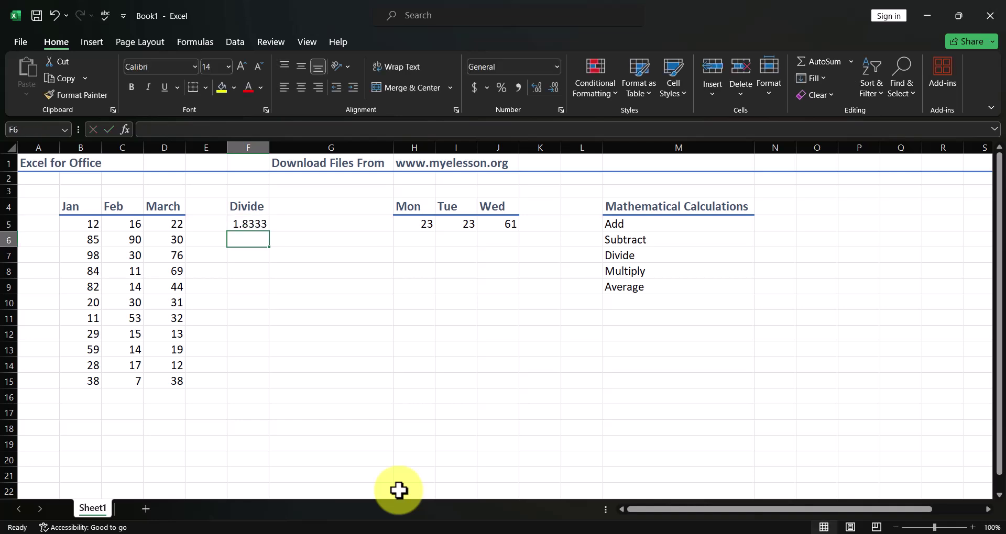
{"action": "key", "text": "Up"}
{"action": "key", "text": "Delete"}
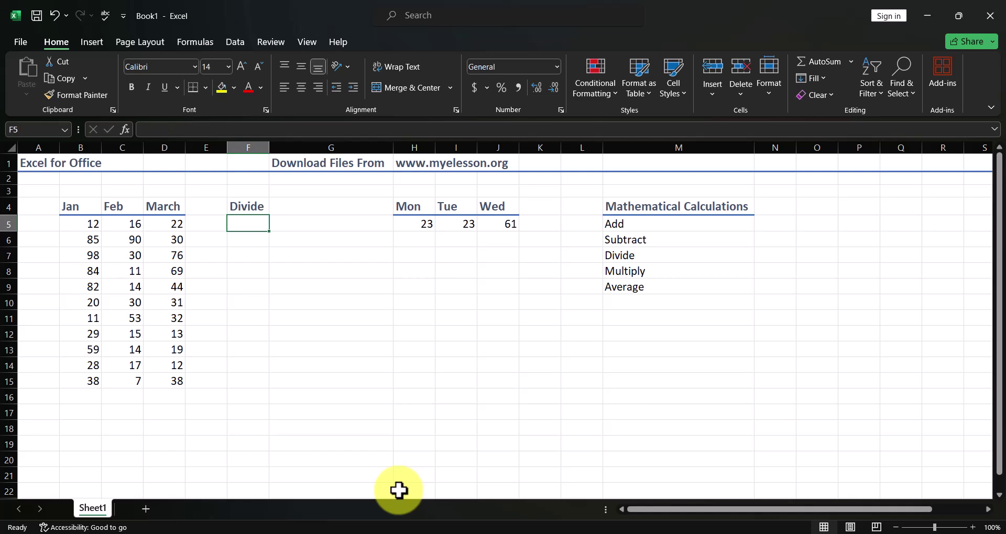
Enter =D5/B5 in F5 by clicking the cells, giving 1.8333.
{"action": "type", "text": "="}
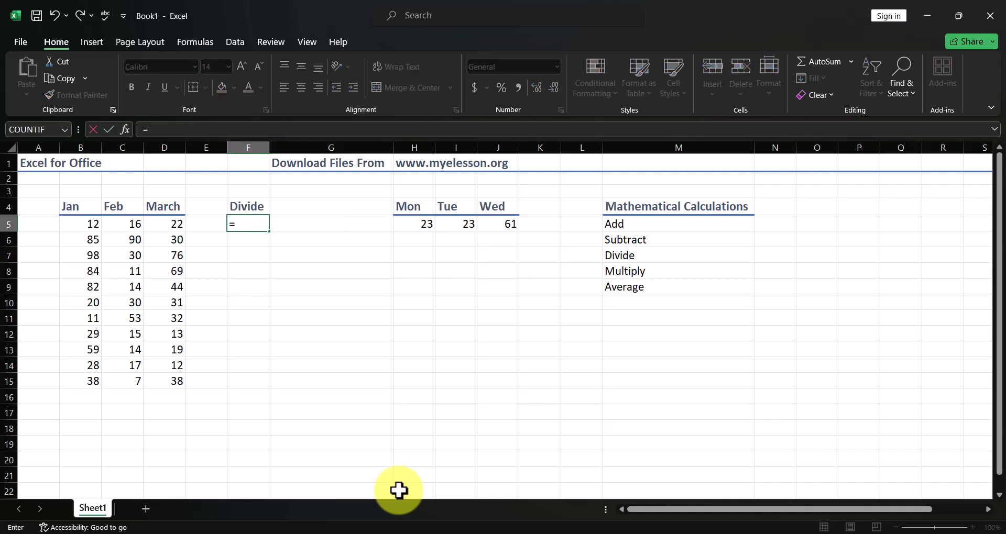
{"action": "left_click", "coordinate": [175, 224]}
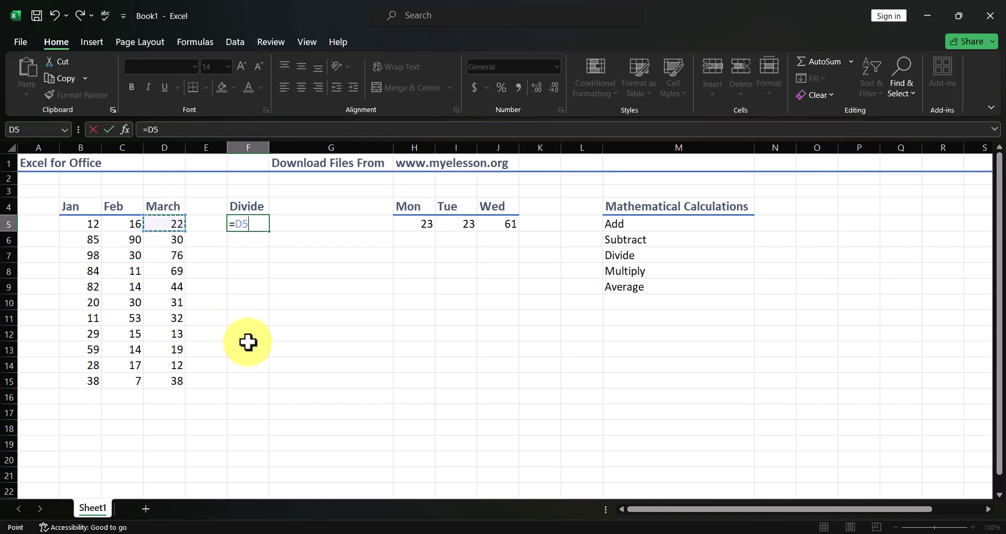
{"action": "type", "text": "/"}
{"action": "left_click", "coordinate": [88, 225]}
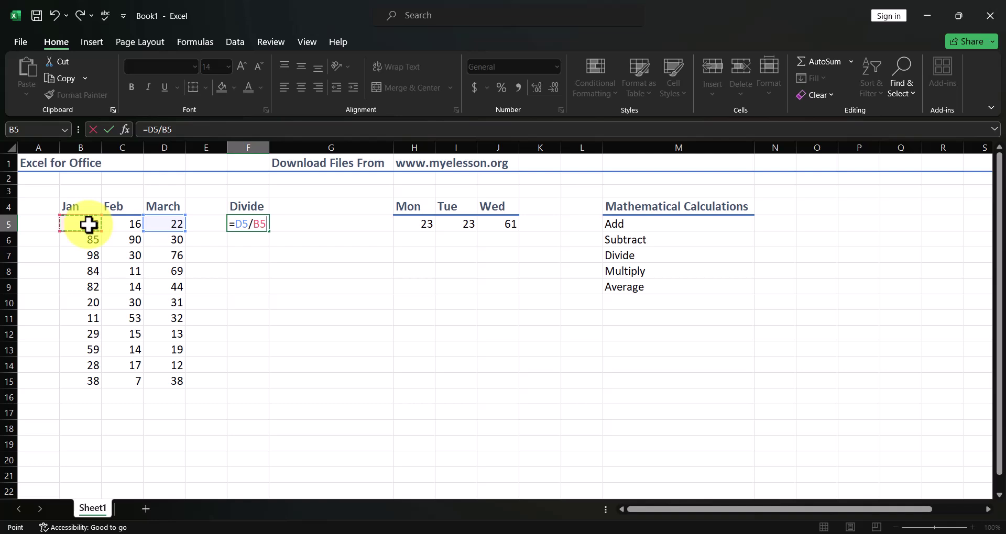
{"action": "key", "text": "Return"}
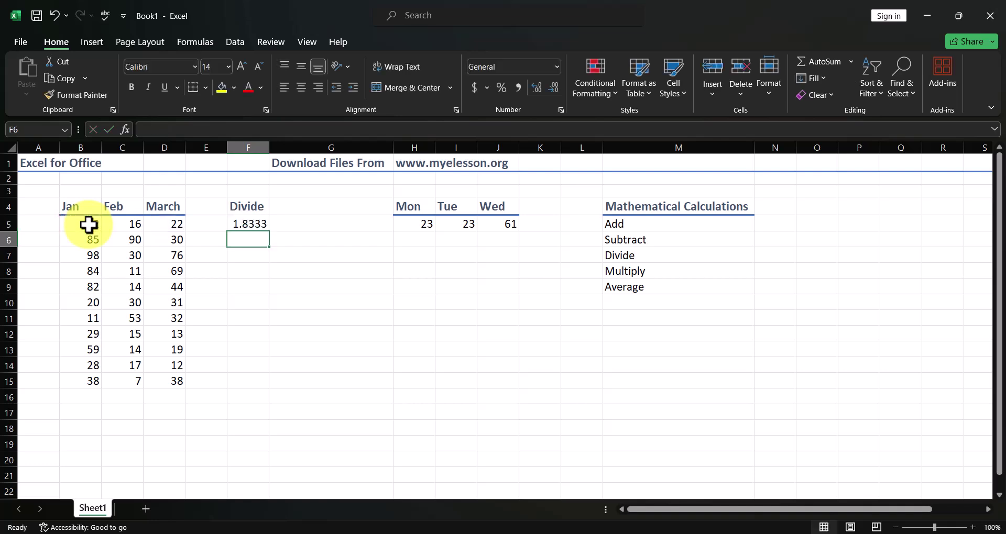
{"action": "key", "text": "Up"}
Clear F5 and retitle the F4 heading as Multiply.
{"action": "key", "text": "Delete"}
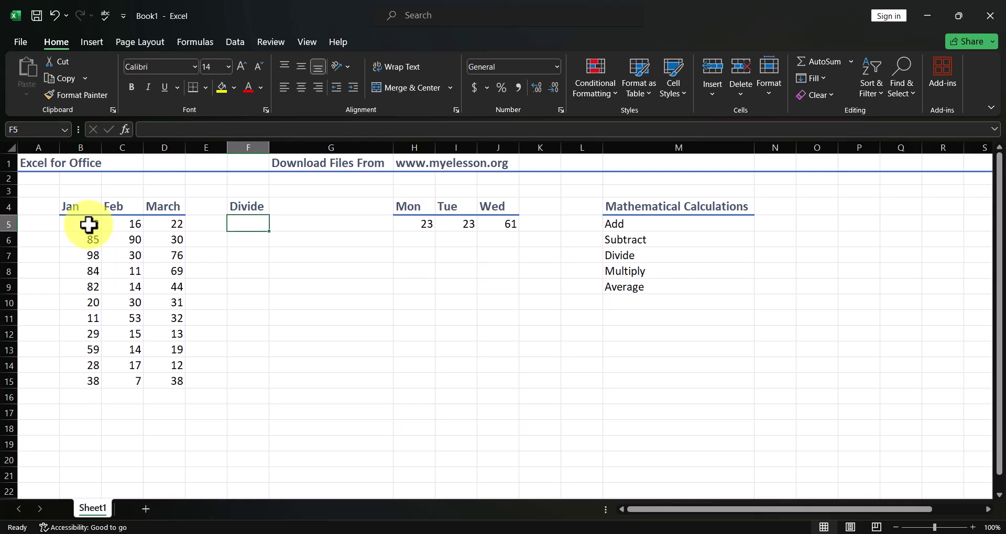
{"action": "key", "text": "Up"}
{"action": "type", "text": "Multi"}
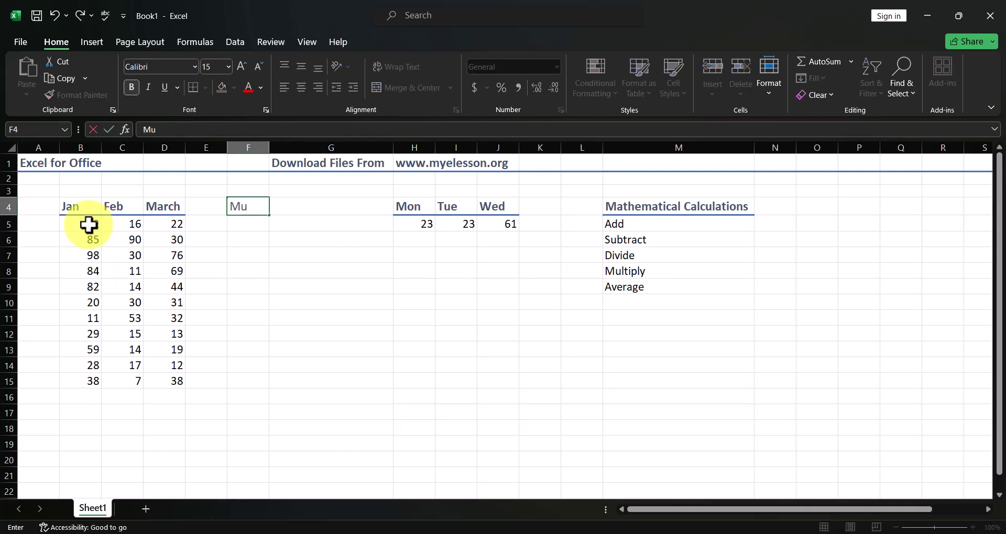
{"action": "type", "text": "y"}
{"action": "key", "text": "Return"}
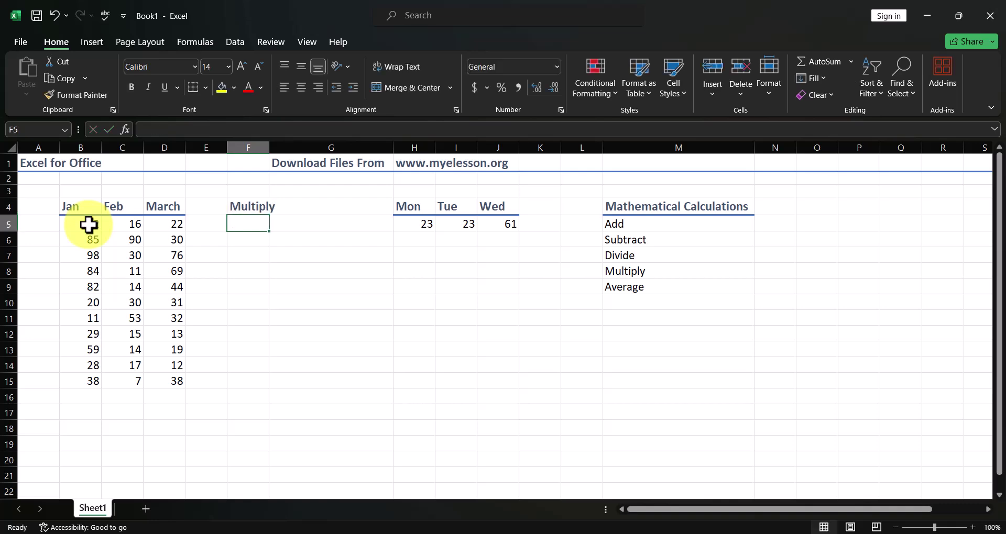
Enter =22*10 in F5, showing 220, then clear it.
{"action": "type", "text": "="}
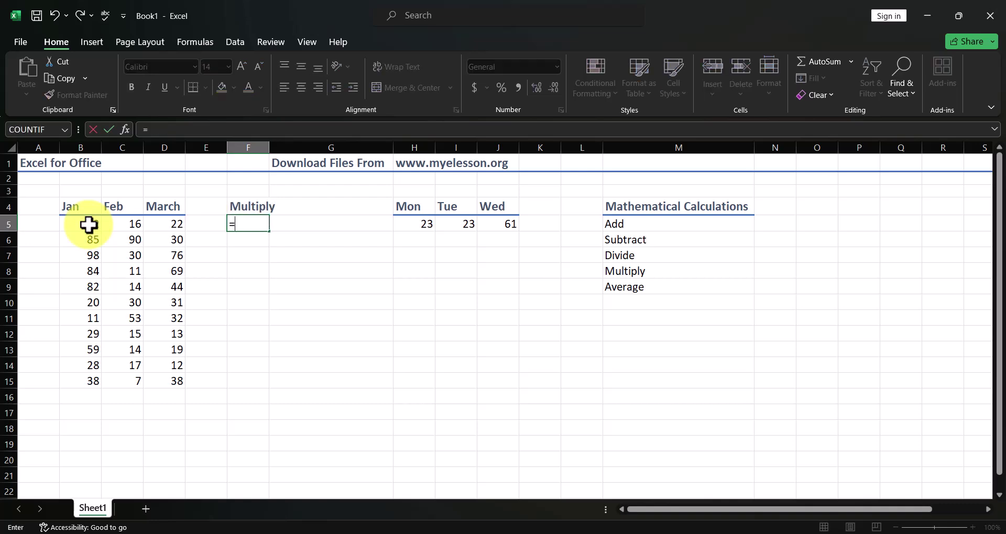
{"action": "type", "text": "22*10"}
{"action": "key", "text": "Return"}
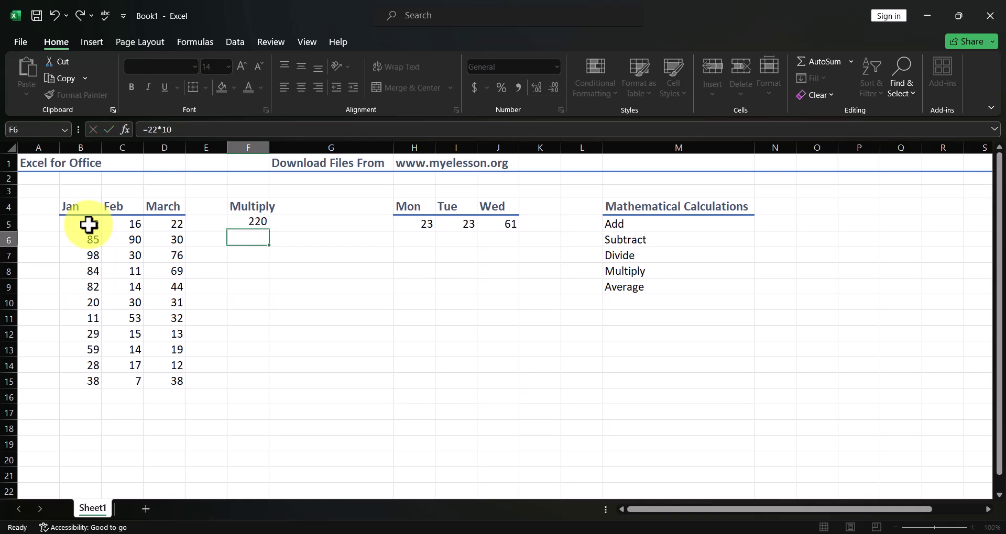
{"action": "key", "text": "Up"}
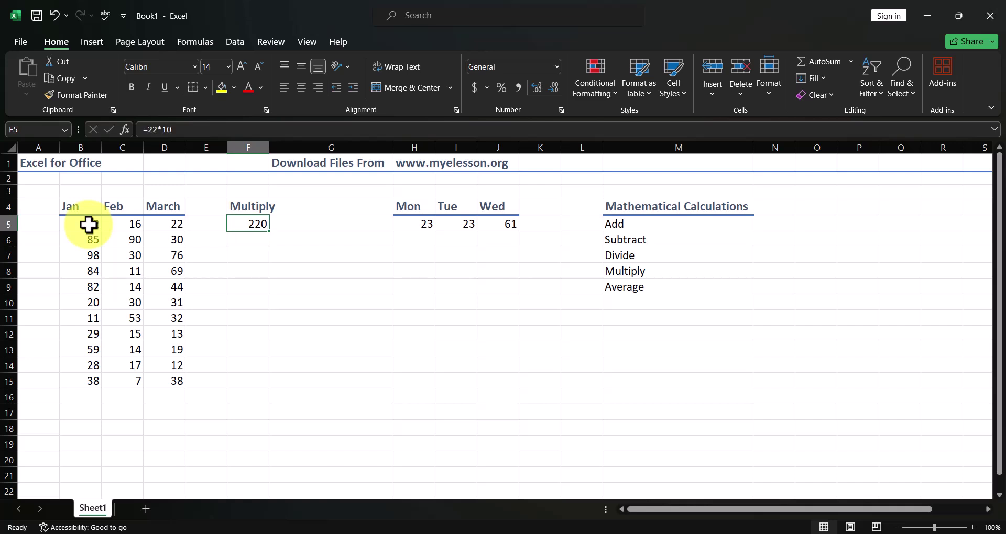
{"action": "key", "text": "Delete"}
Enter =D5*B5 in F5, showing 264, then clear it.
{"action": "type", "text": "="}
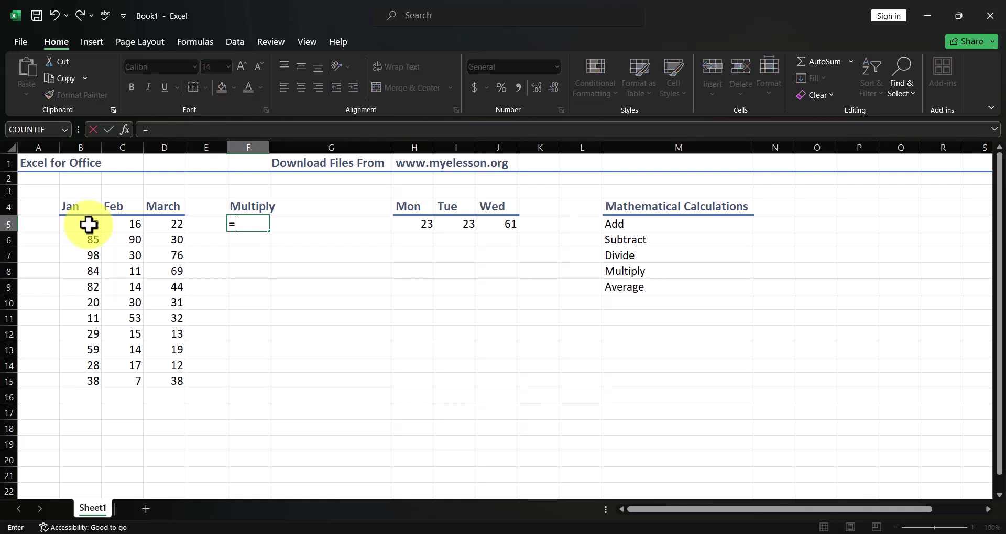
{"action": "key", "text": "Left"}
{"action": "key", "text": "Left"}
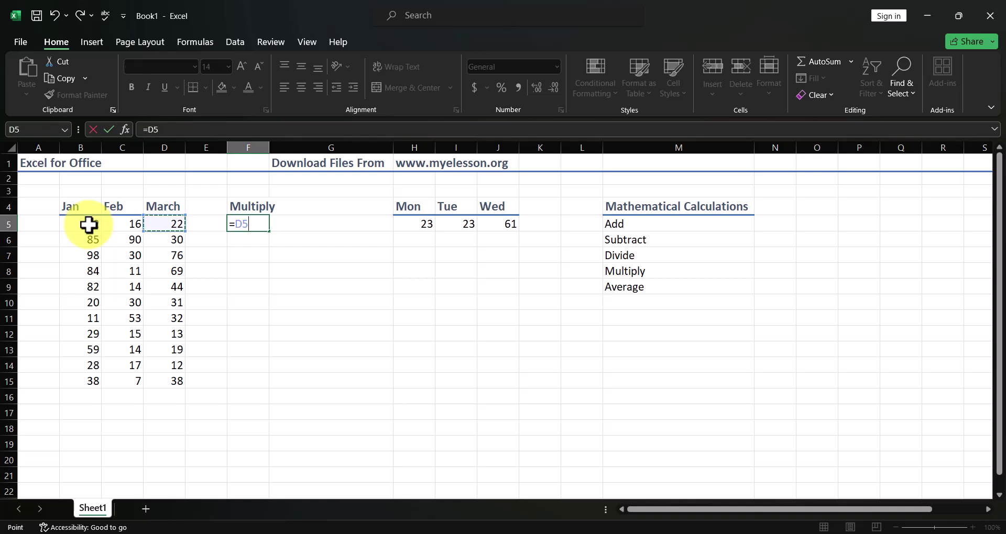
{"action": "type", "text": "*"}
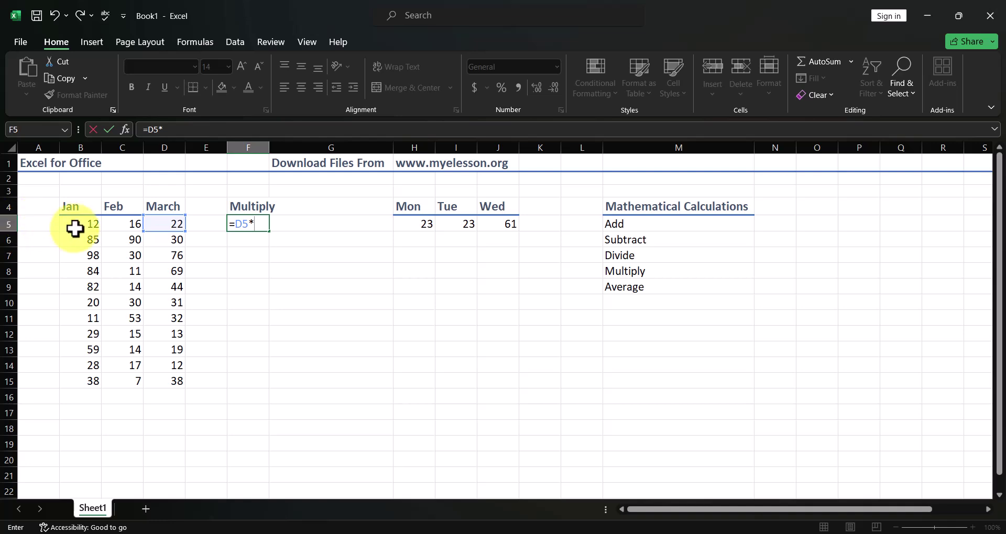
{"action": "left_click", "coordinate": [76, 228]}
{"action": "key", "text": "Return"}
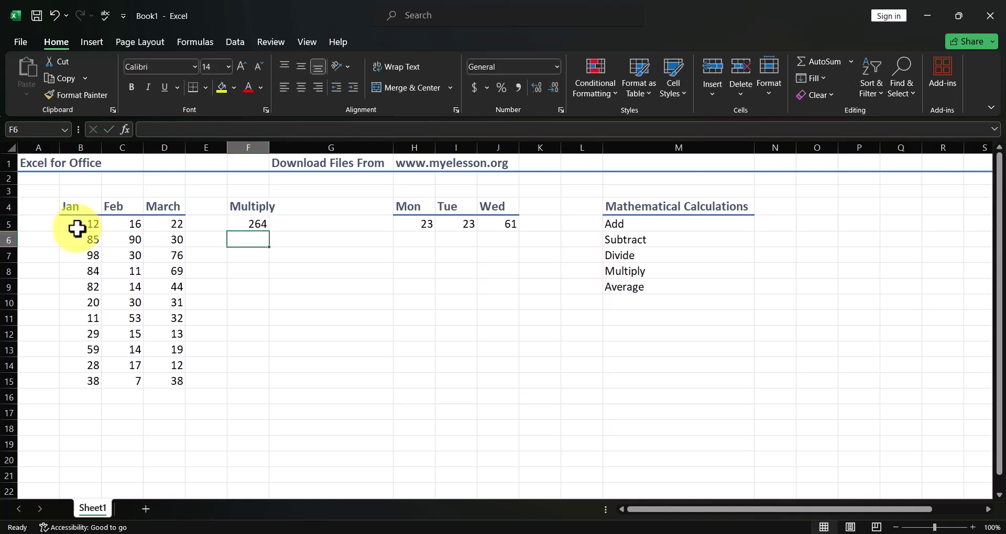
{"action": "key", "text": "Up"}
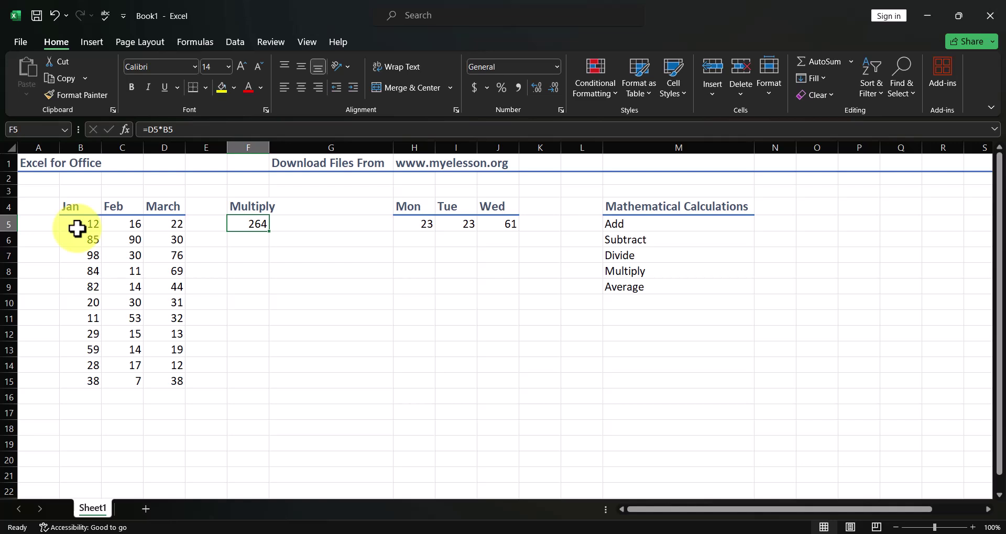
{"action": "key", "text": "Delete"}
{"action": "key", "text": "Up"}
Type the heading Average in F4, correcting the misspelling, leaving F5 empty below.
{"action": "type", "text": "Av"}
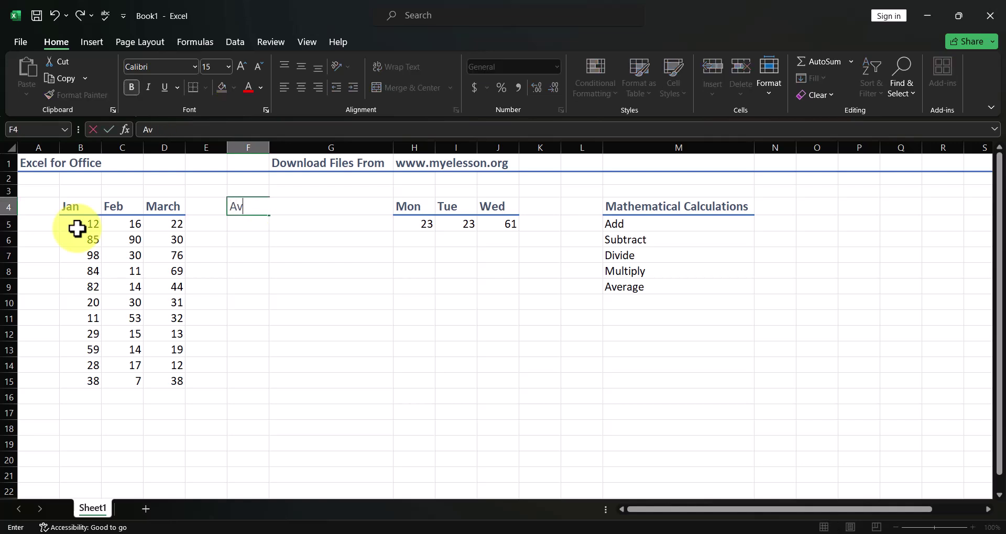
{"action": "type", "text": "errage"}
{"action": "key", "text": "BackSpace"}
{"action": "key", "text": "BackSpace"}
{"action": "key", "text": "BackSpace"}
{"action": "type", "text": "age"}
{"action": "key", "text": "Return"}
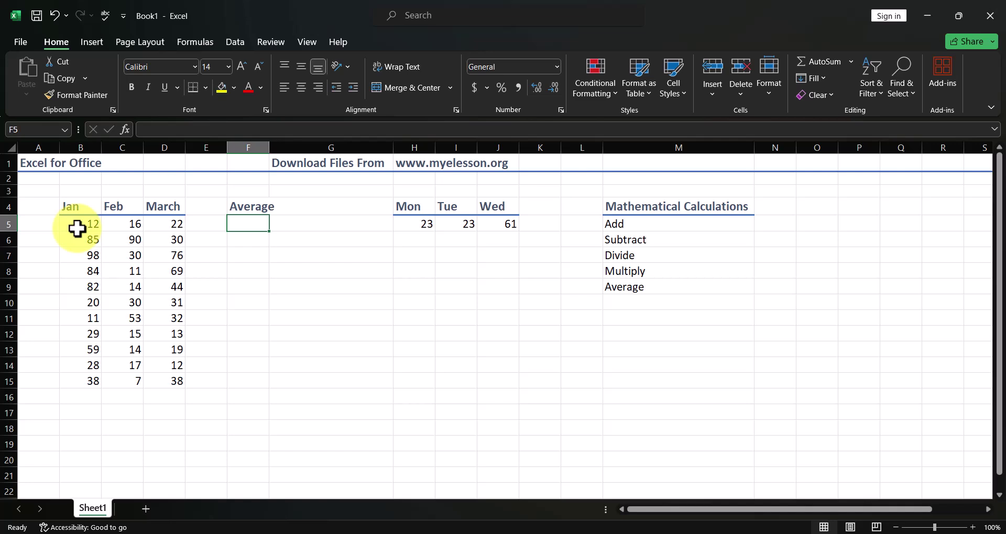
{"action": "key", "text": "Down"}
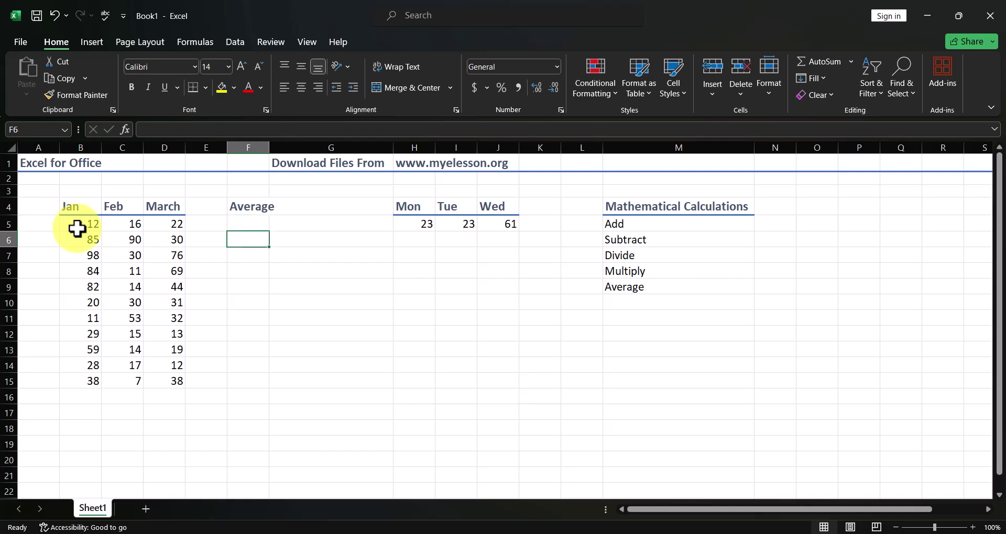
{"action": "key", "text": "Down"}
{"action": "key", "text": "Up"}
{"action": "key", "text": "Up"}
{"action": "key", "text": "Up"}
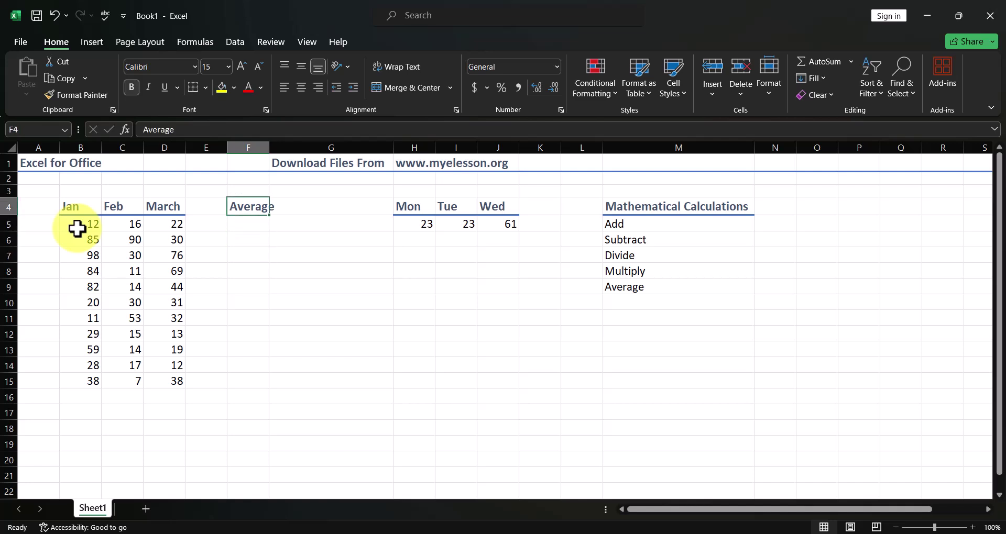
{"action": "key", "text": "Down"}
{"action": "key", "text": "Down"}
{"action": "key", "text": "Down"}
{"action": "key", "text": "Up"}
{"action": "key", "text": "Up"}
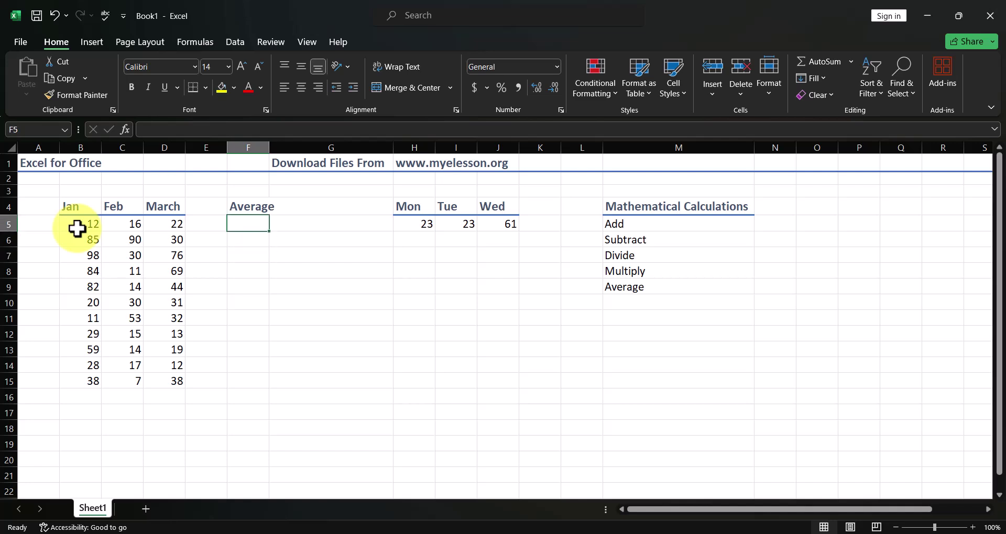
Enter =AVERAGE(B5:D5) in F5, which returns 16.667 for the first row, then reselect F5.
{"action": "type", "text": "="}
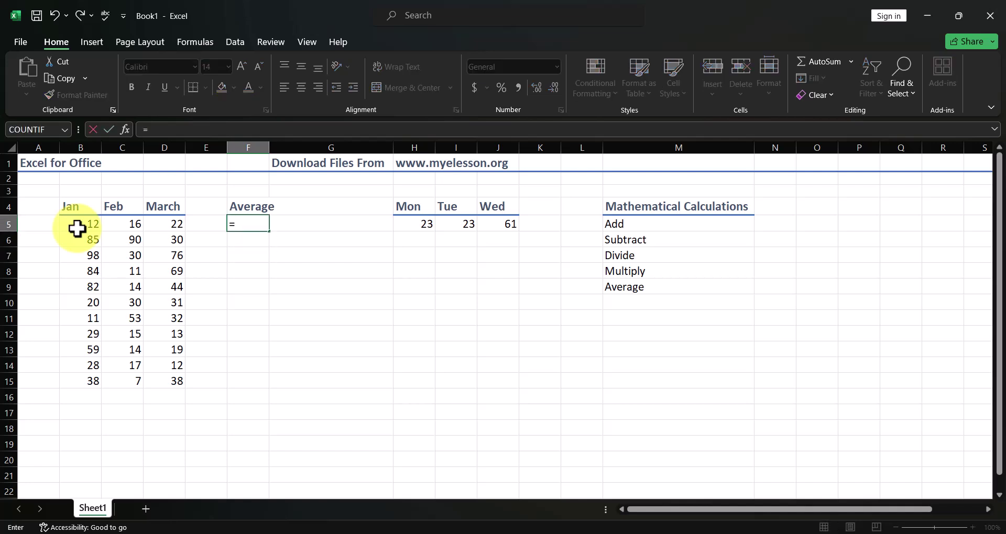
{"action": "type", "text": "ave"}
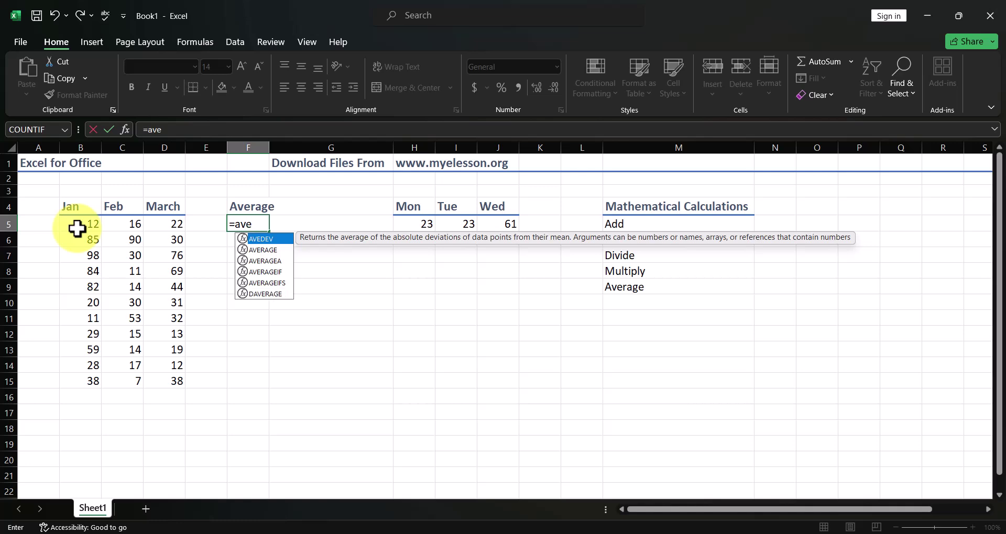
{"action": "type", "text": "rag"}
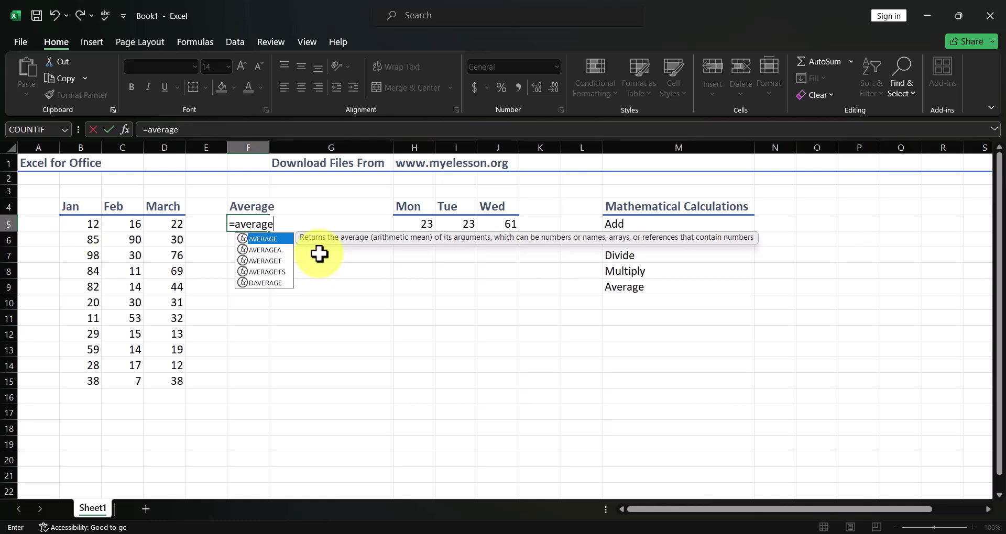
{"action": "type", "text": "e"}
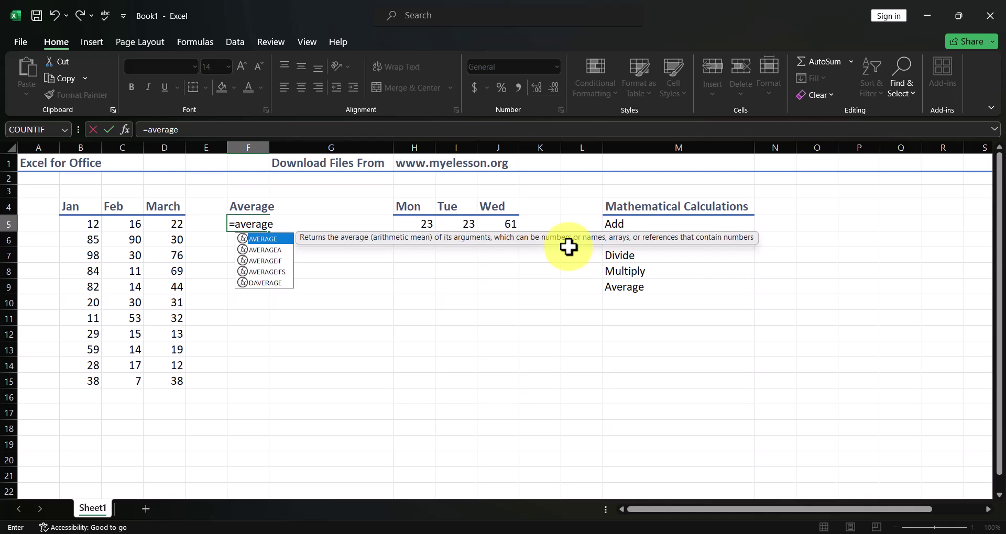
{"action": "type", "text": "("}
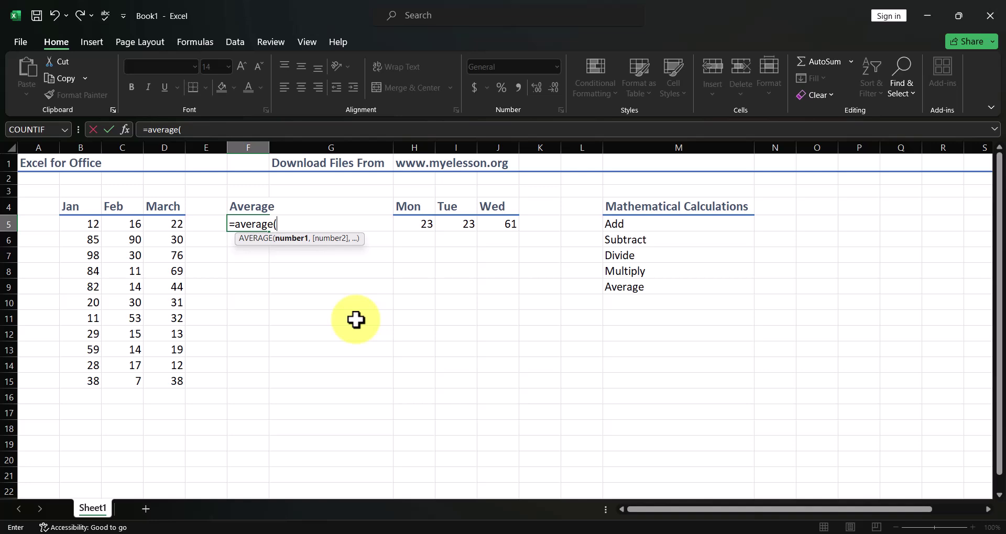
{"action": "left_click", "coordinate": [83, 226]}
{"action": "left_click_drag", "start_coordinate": [82, 227], "coordinate": [175, 224]}
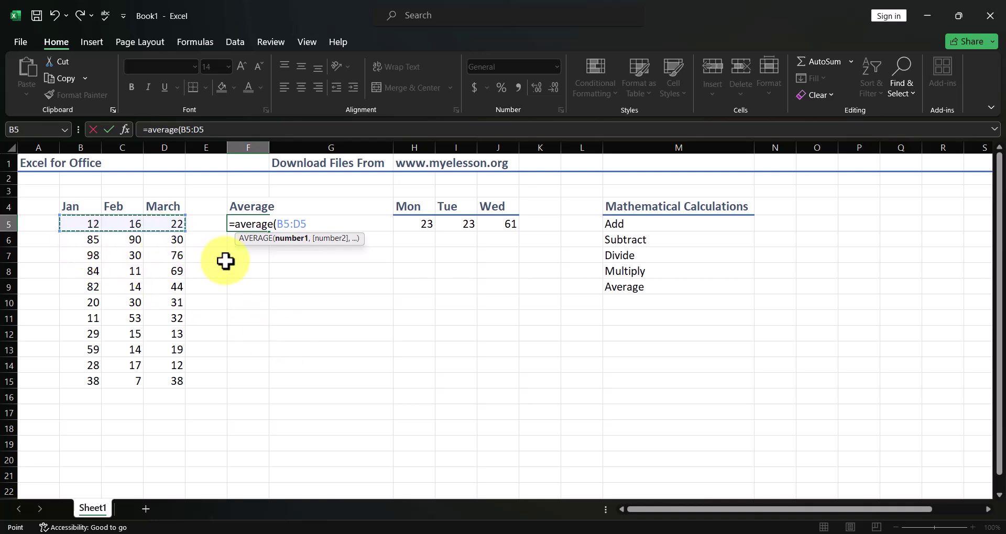
{"action": "type", "text": ")"}
{"action": "key", "text": "Return"}
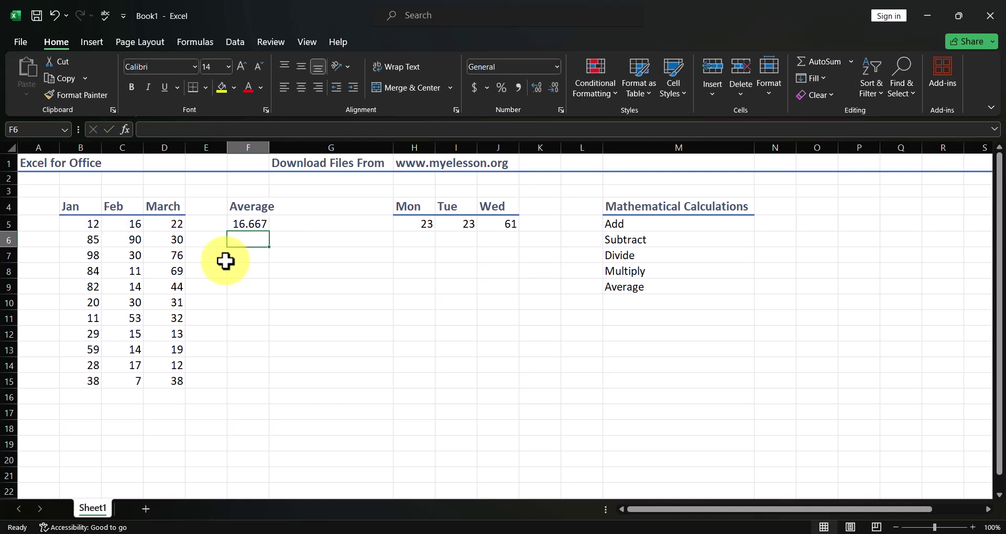
{"action": "key", "text": "Up"}
Replace F5 with =AVERAGE(B5,C5,D5) using individual cell references, then undo it.
{"action": "key", "text": "Delete"}
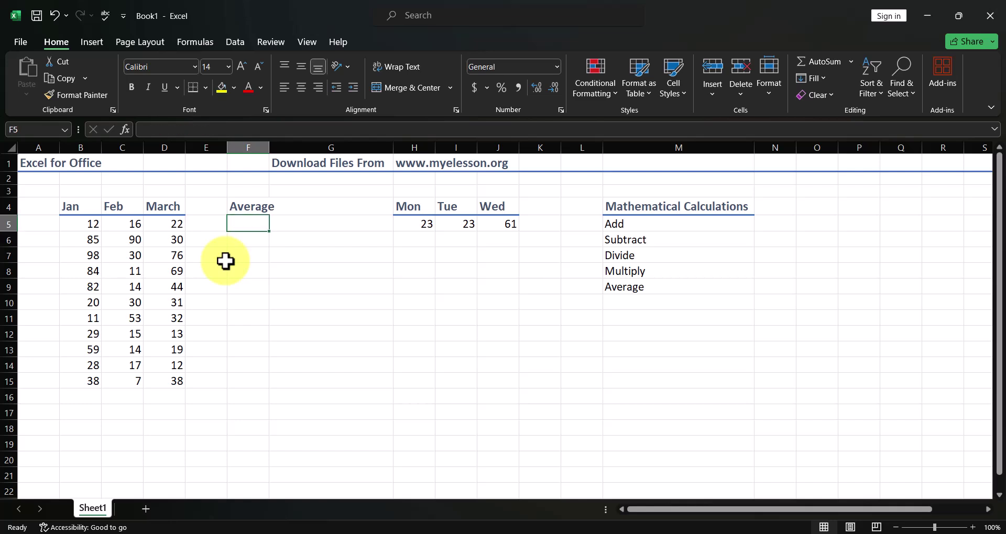
{"action": "type", "text": "=av"}
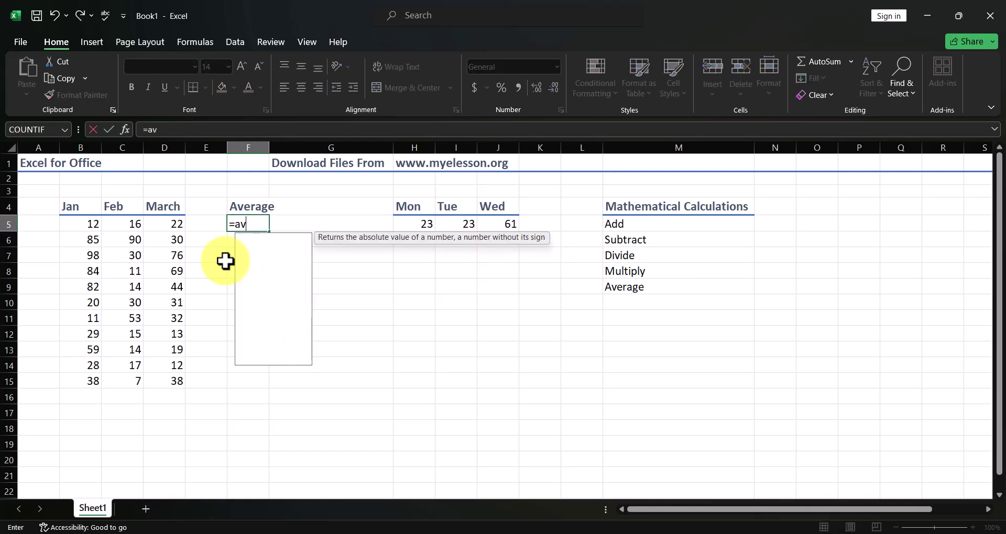
{"action": "type", "text": "erage"}
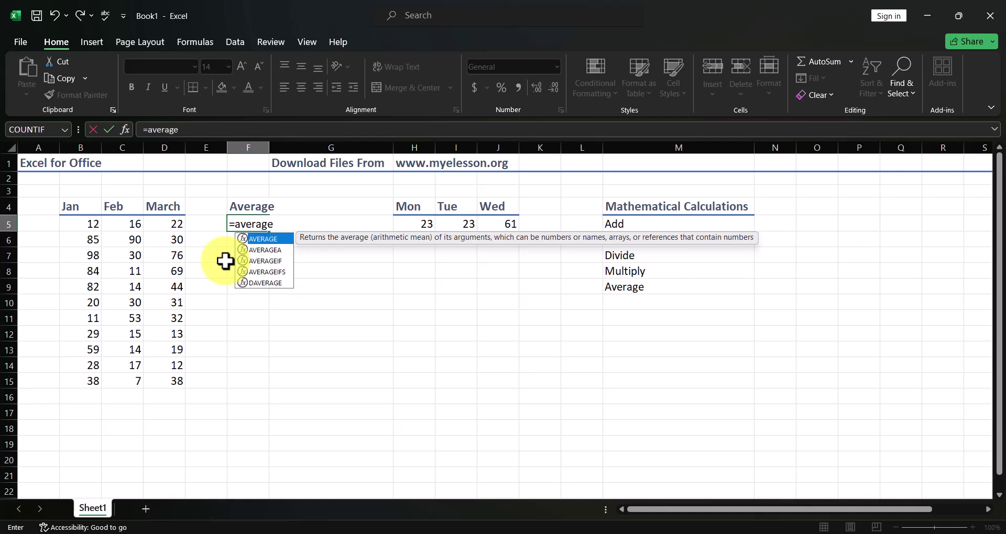
{"action": "key", "text": "Tab"}
{"action": "left_click", "coordinate": [88, 224]}
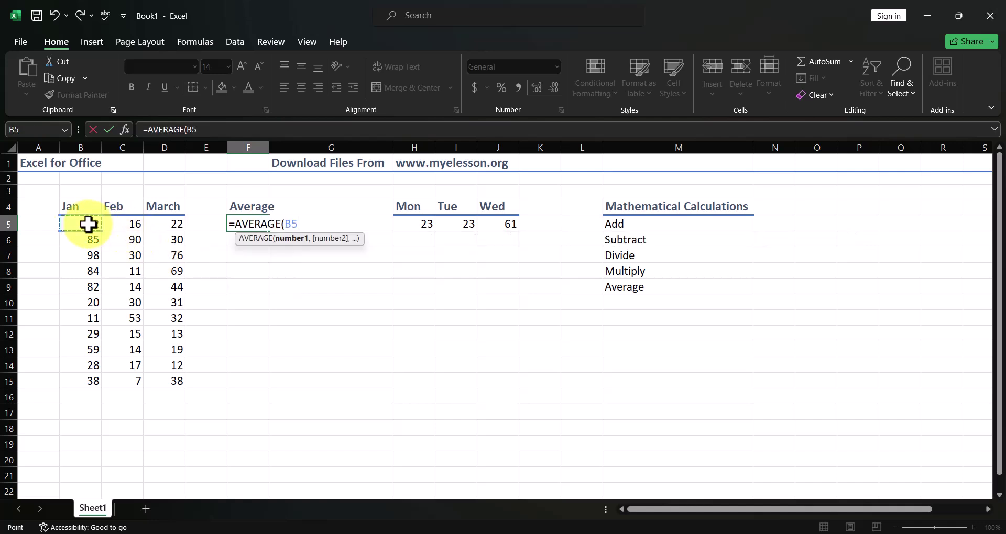
{"action": "type", "text": ","}
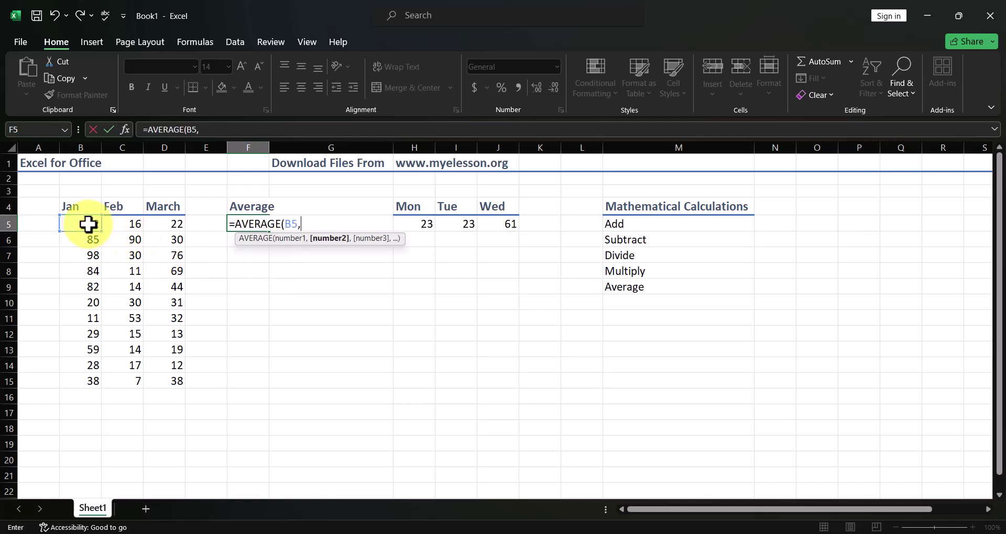
{"action": "left_click", "coordinate": [126, 225]}
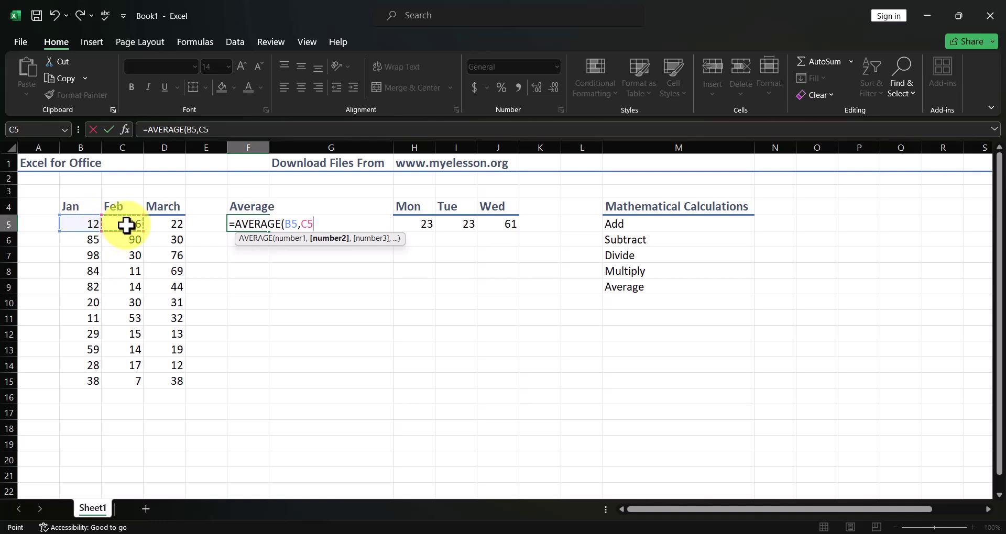
{"action": "type", "text": ","}
{"action": "left_click", "coordinate": [161, 226]}
{"action": "type", "text": ")"}
{"action": "key", "text": "Return"}
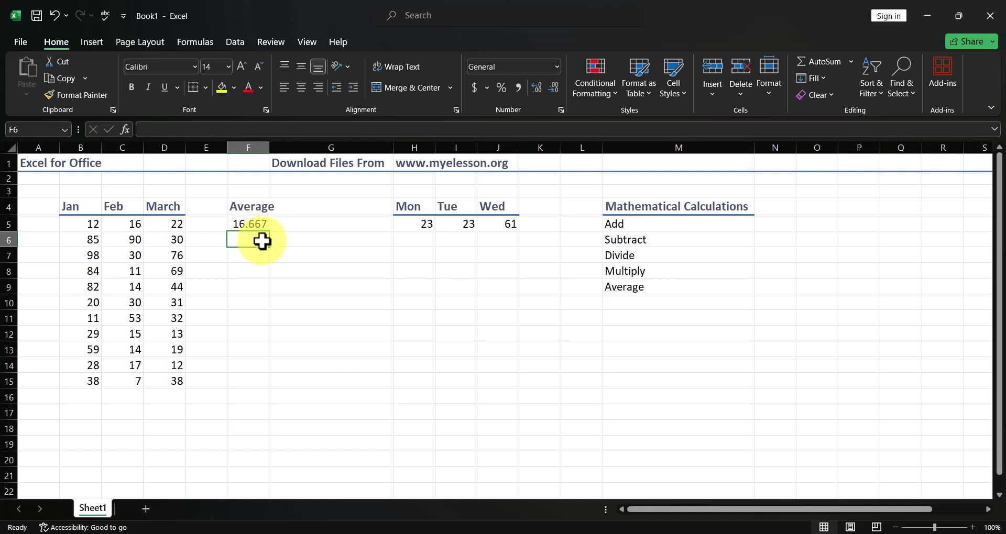
{"action": "key", "text": "ctrl+z"}
Enter =AVERAGE(B5,C15,D5) in F5, returning 13.667.
{"action": "type", "text": "="}
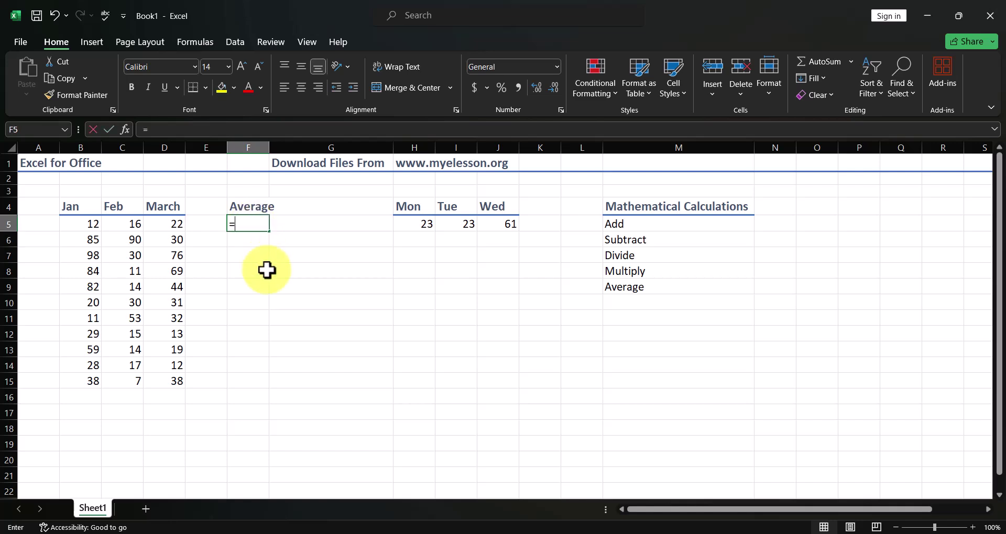
{"action": "type", "text": "ave"}
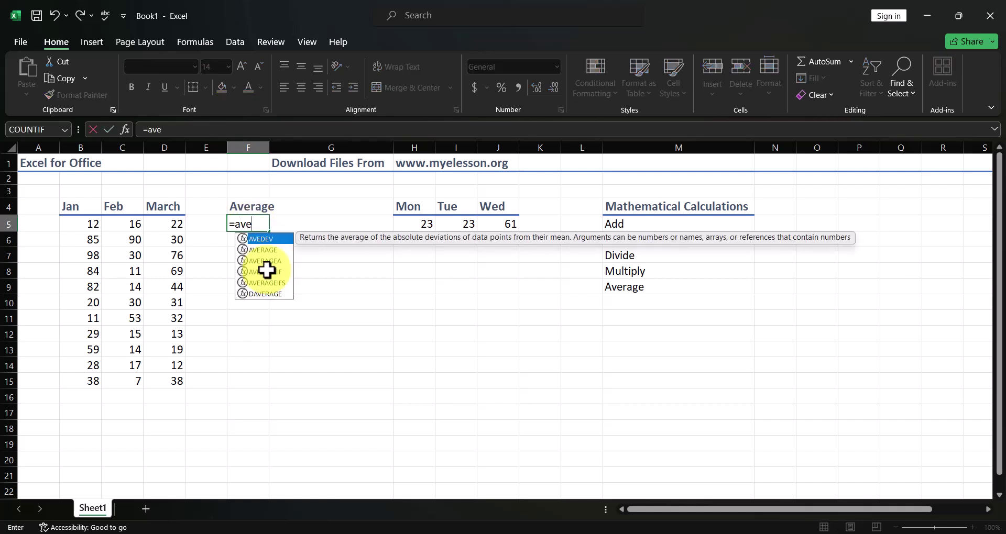
{"action": "key", "text": "Down"}
{"action": "key", "text": "Tab"}
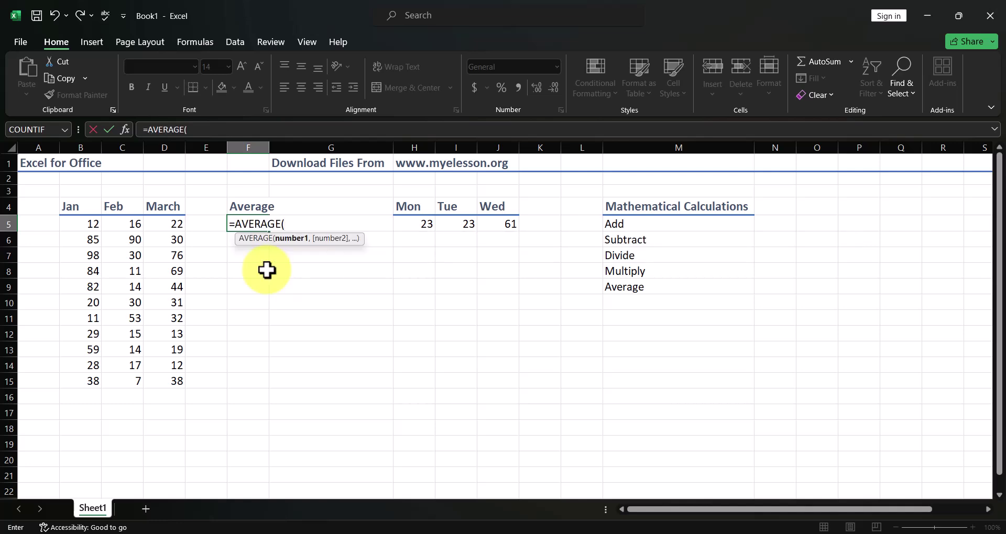
{"action": "left_click", "coordinate": [80, 225]}
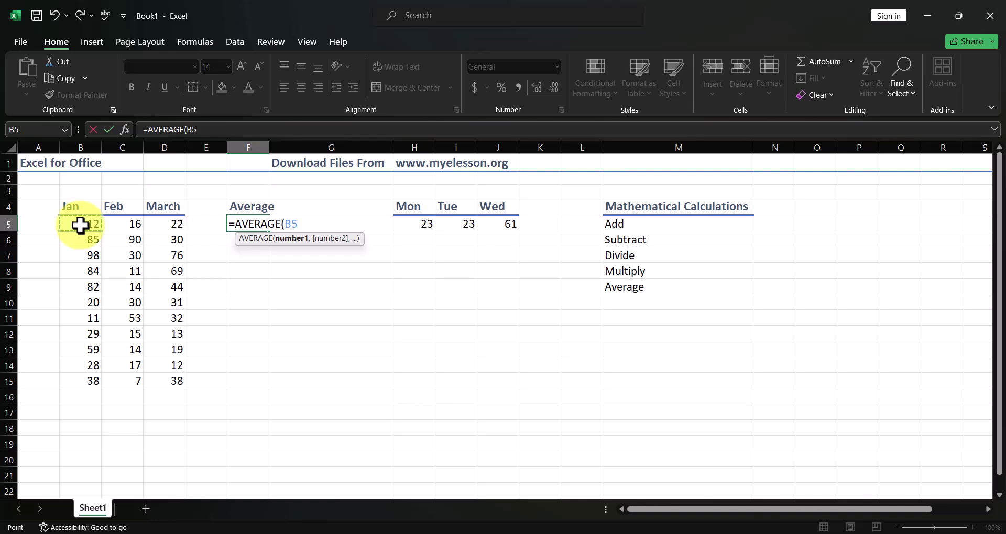
{"action": "type", "text": ","}
{"action": "left_click", "coordinate": [129, 381]}
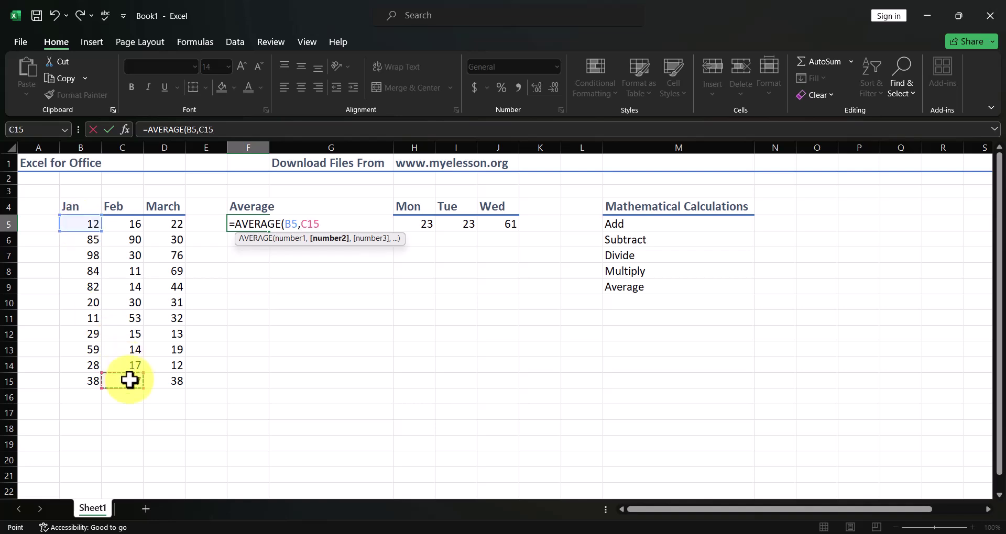
{"action": "type", "text": ","}
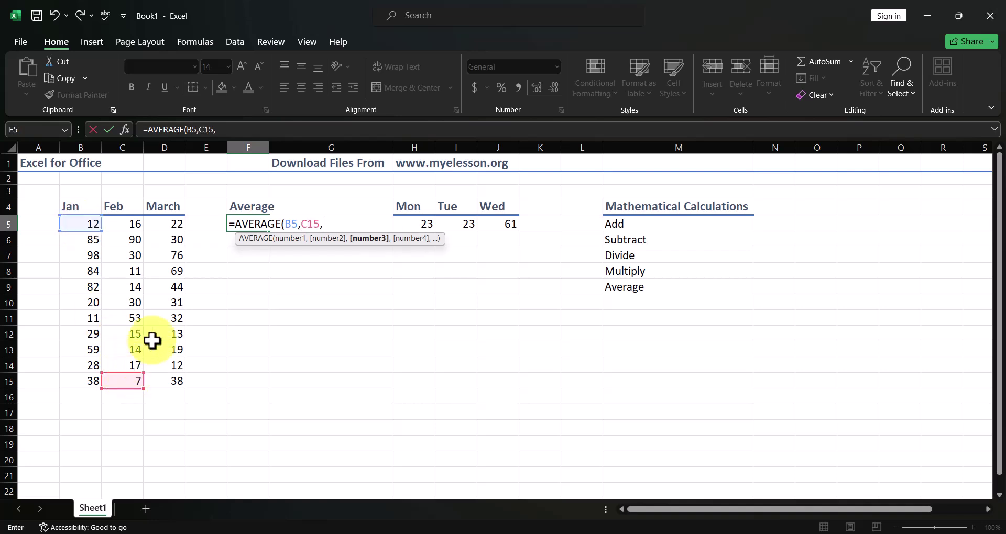
{"action": "left_click", "coordinate": [176, 224]}
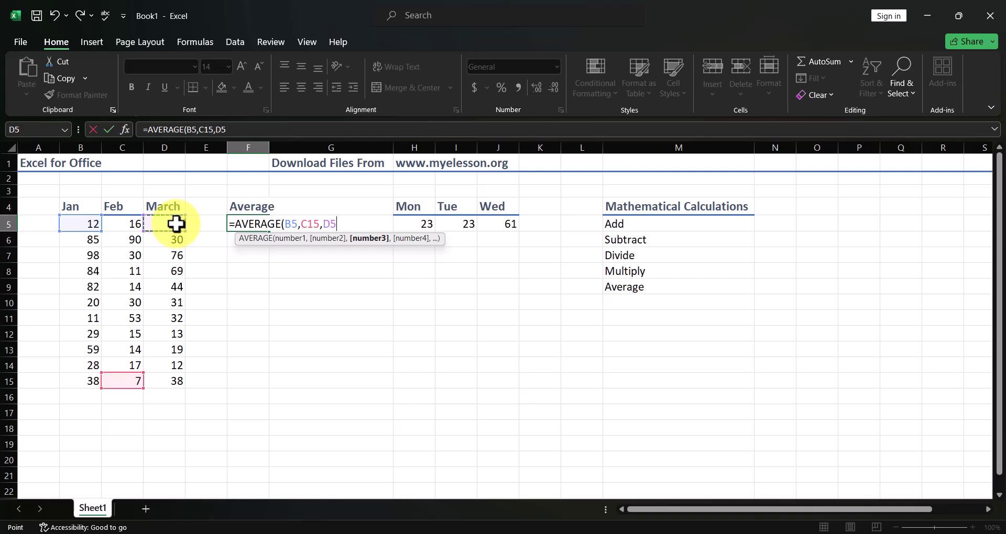
{"action": "type", "text": ")"}
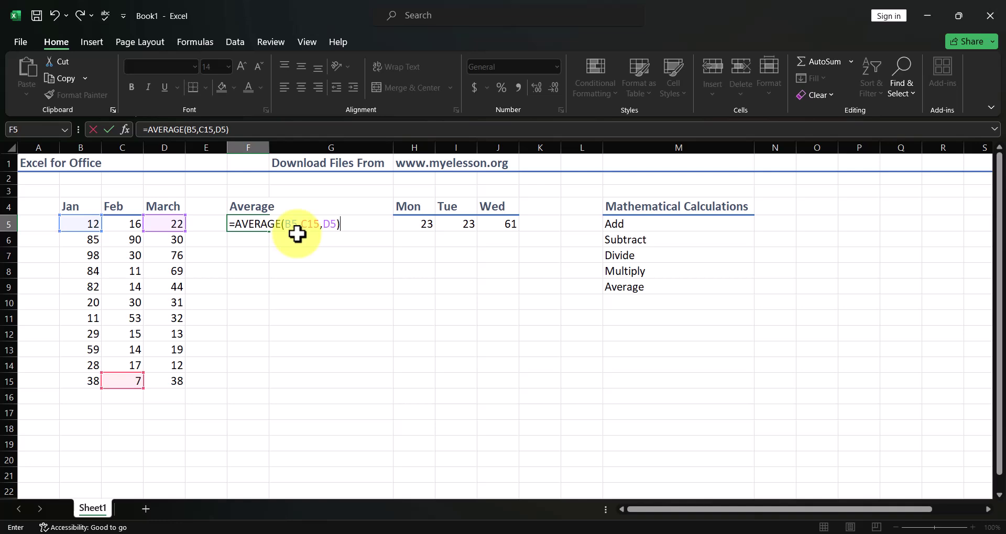
{"action": "key", "text": "Return"}
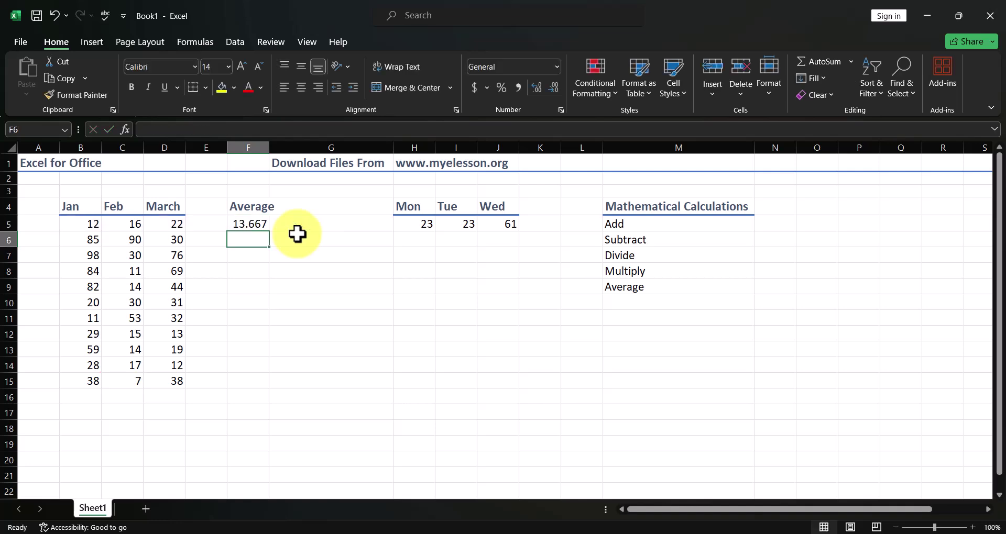
{"action": "key", "text": "Up"}
{"action": "key", "text": "Delete"}
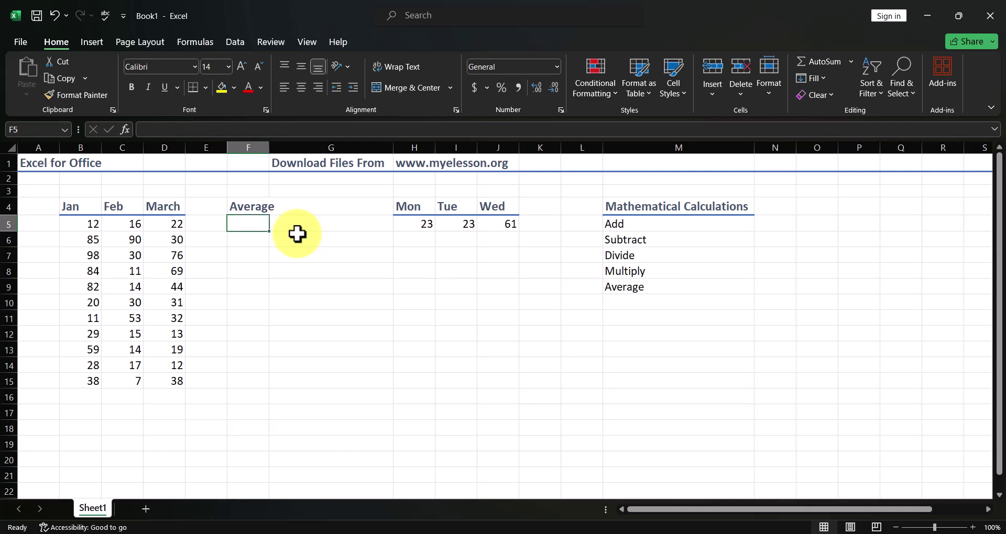
{"action": "key", "text": "Left"}
{"action": "key", "text": "Left"}
{"action": "key", "text": "Left"}
{"action": "key", "text": "Left"}
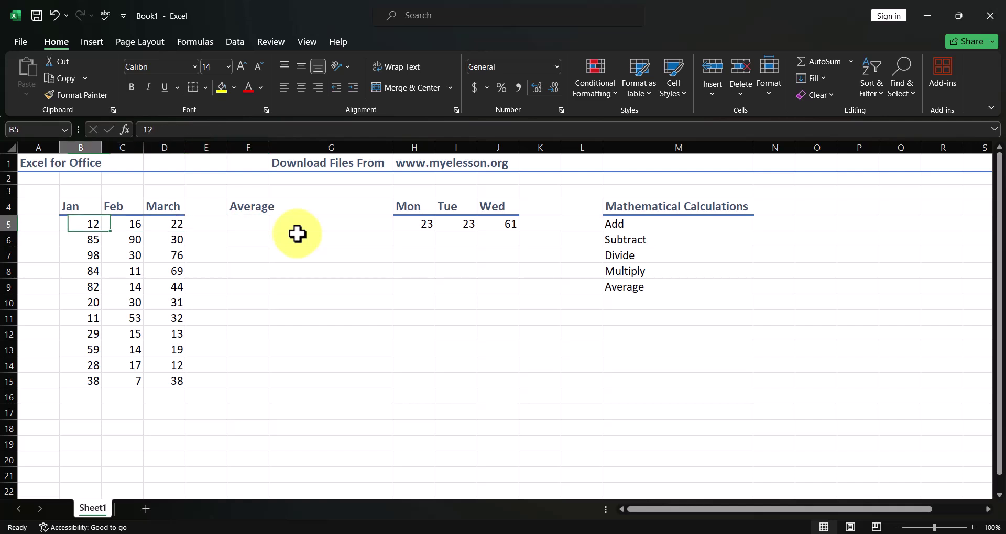
{"action": "key", "text": "shift+Right"}
{"action": "key", "text": "shift+Right"}
{"action": "key", "text": "shift+Right"}
{"action": "key", "text": "Left"}
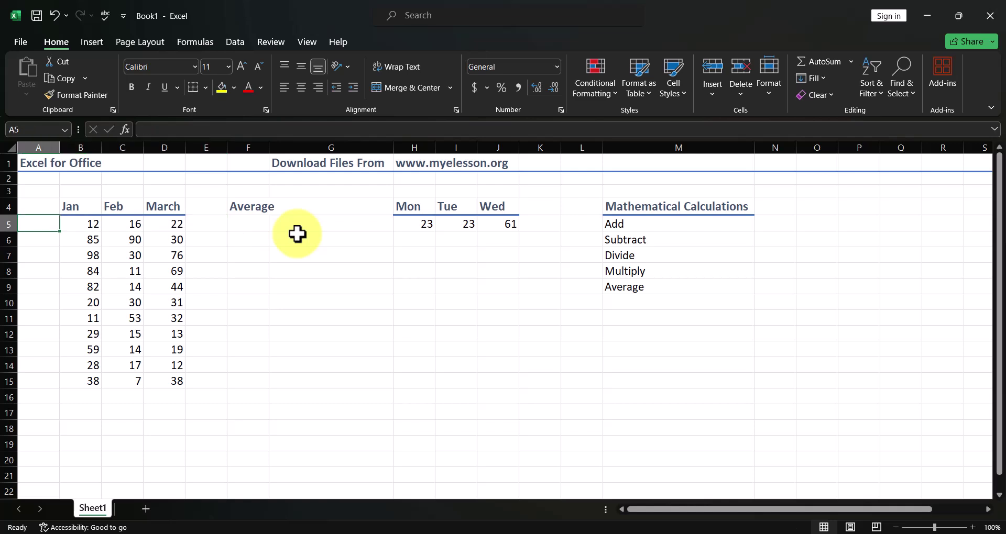
{"action": "key", "text": "Right"}
{"action": "key", "text": "shift+Right"}
{"action": "key", "text": "shift+Right"}
{"action": "key", "text": "Down"}
{"action": "key", "text": "Down"}
{"action": "key", "text": "Down"}
{"action": "key", "text": "Down"}
{"action": "key", "text": "Down"}
{"action": "key", "text": "Down"}
{"action": "key", "text": "Down"}
{"action": "key", "text": "Down"}
{"action": "key", "text": "Down"}
{"action": "key", "text": "Down"}
{"action": "key", "text": "Down"}
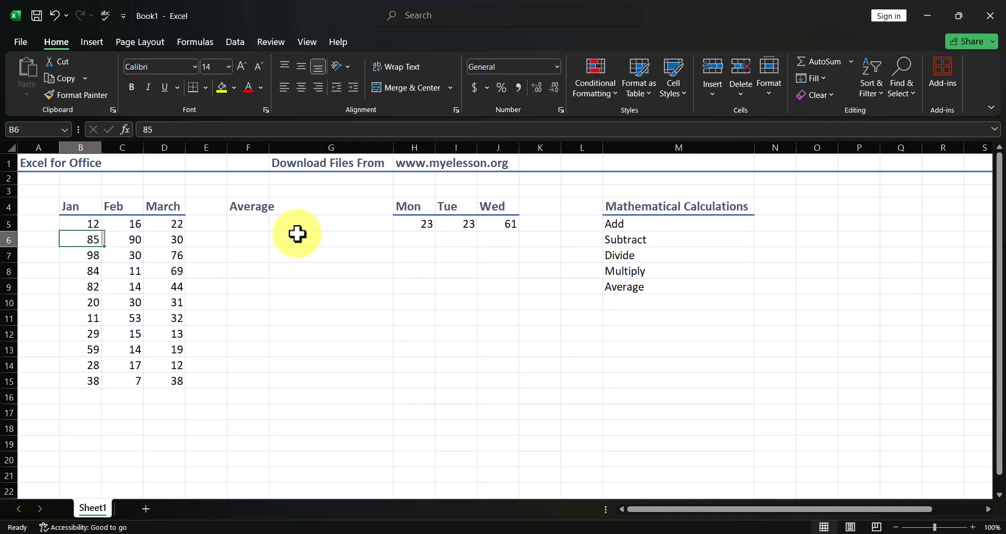
{"action": "key", "text": "Up"}
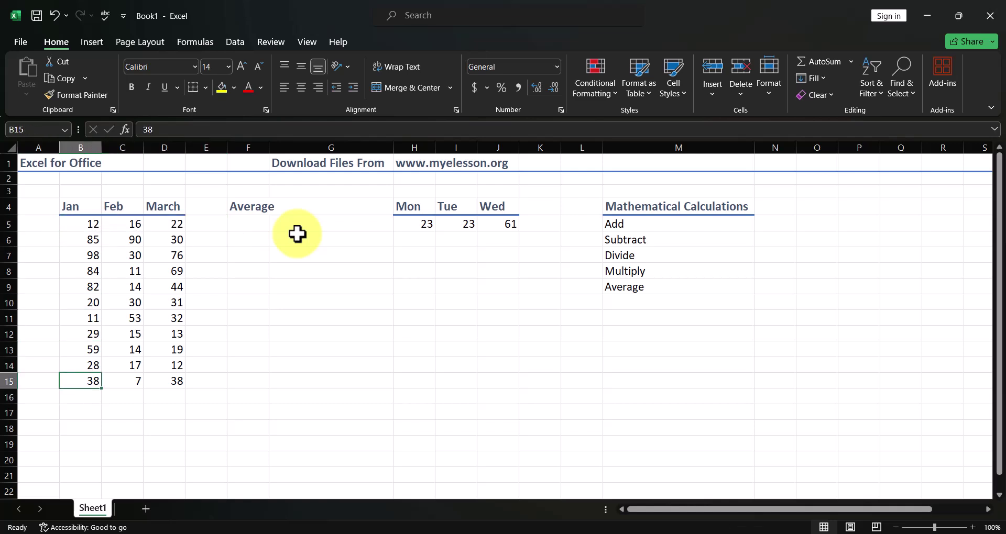
{"action": "key", "text": "shift+Right"}
{"action": "key", "text": "shift+Right"}
{"action": "key", "text": "Up"}
{"action": "key", "text": "Up"}
{"action": "key", "text": "Up"}
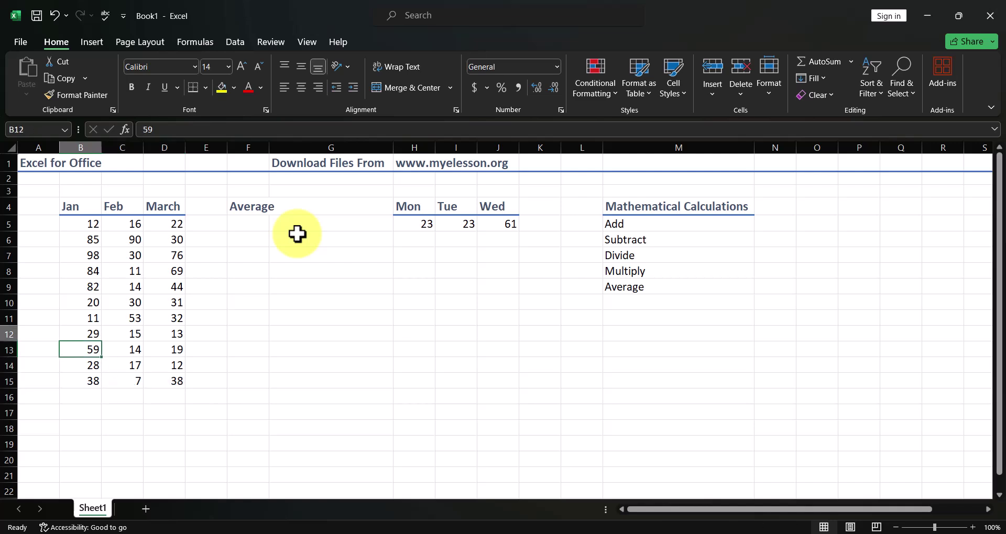
{"action": "key", "text": "Up"}
{"action": "key", "text": "Up"}
{"action": "key", "text": "Up"}
{"action": "key", "text": "Up"}
{"action": "key", "text": "Up"}
{"action": "key", "text": "Up"}
{"action": "key", "text": "Up"}
{"action": "key", "text": "Right"}
{"action": "key", "text": "Right"}
{"action": "key", "text": "Right"}
{"action": "key", "text": "Right"}
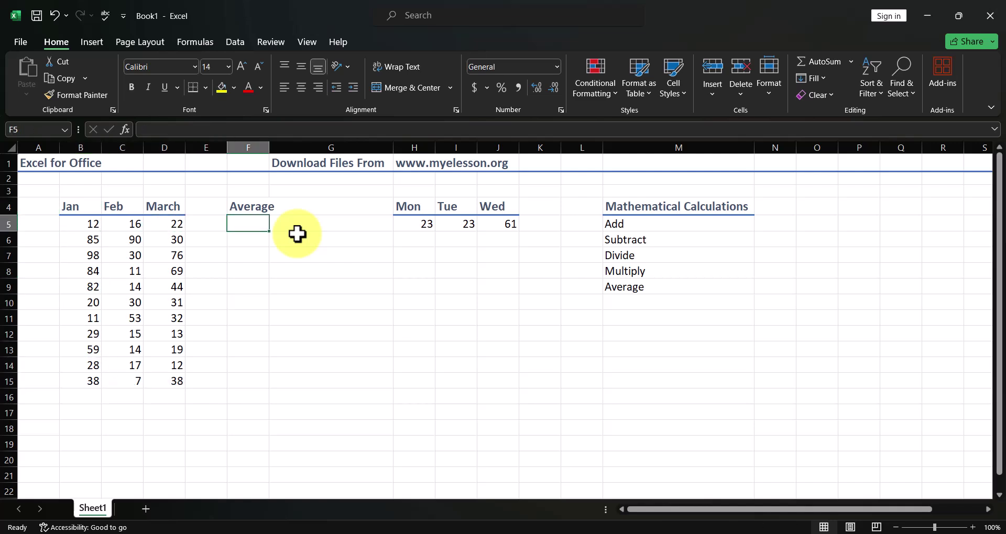
Enter =AVERAGE(B5:D5,B15:D15) in F5 to average rows 5 and 15, giving 22.167.
{"action": "type", "text": "="}
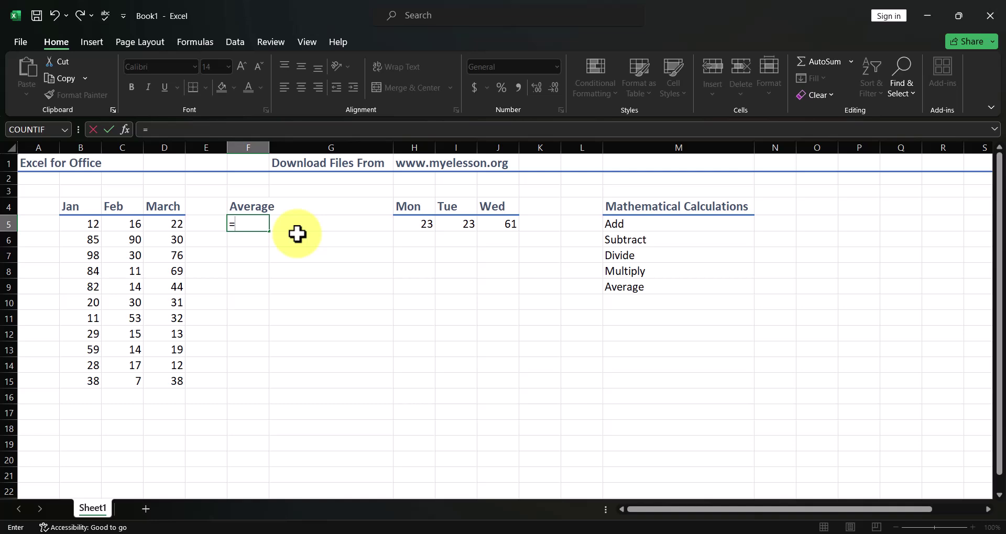
{"action": "type", "text": "aver"}
{"action": "key", "text": "Tab"}
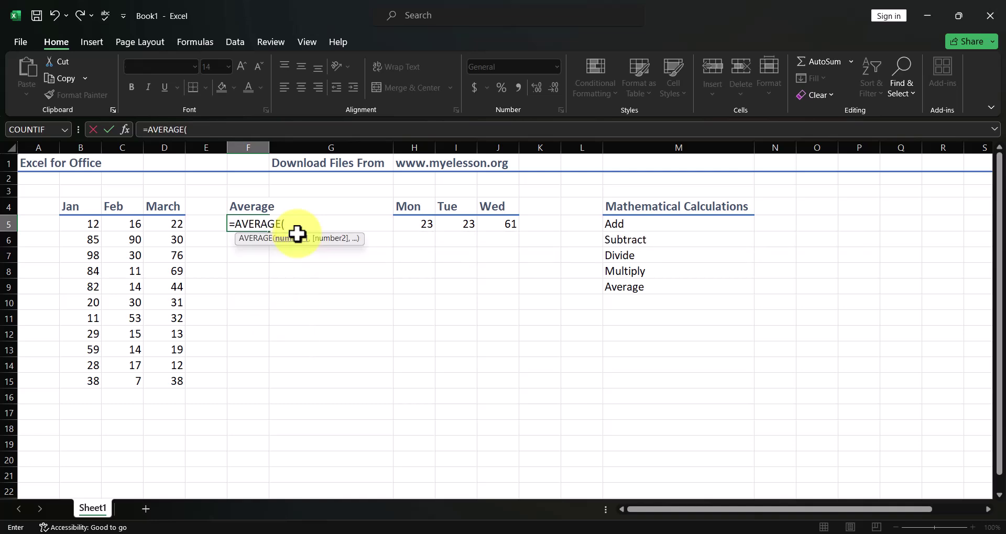
{"action": "key", "text": "Left"}
{"action": "key", "text": "Left"}
{"action": "key", "text": "Left"}
{"action": "key", "text": "Left"}
{"action": "key", "text": "shift+Right"}
{"action": "key", "text": "shift+Right"}
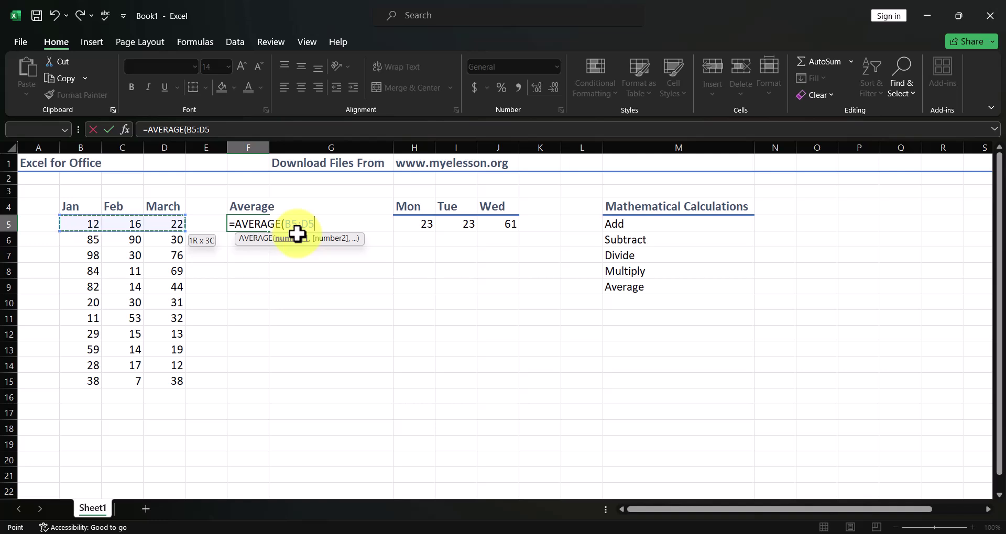
{"action": "type", "text": ","}
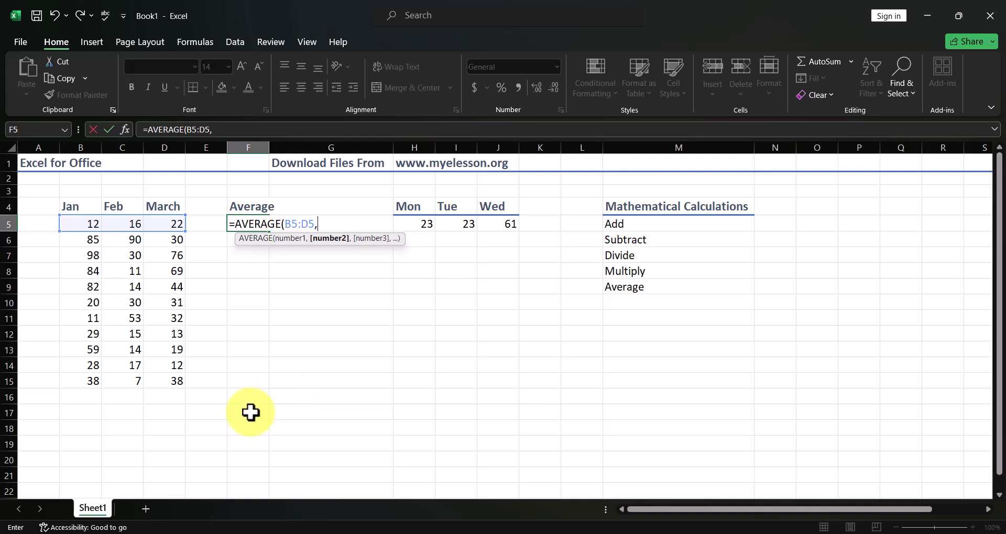
{"action": "left_click_drag", "start_coordinate": [71, 385], "coordinate": [166, 385]}
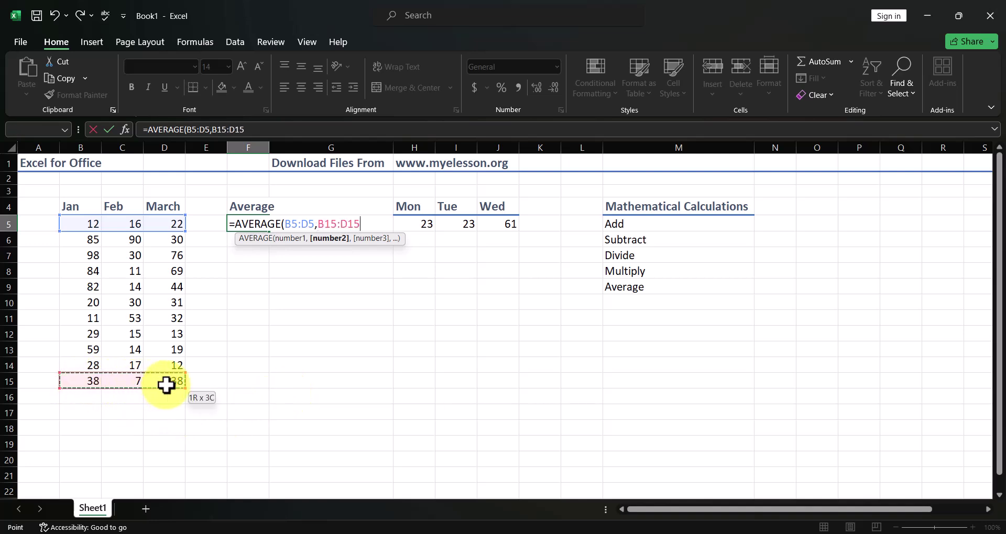
{"action": "type", "text": ")"}
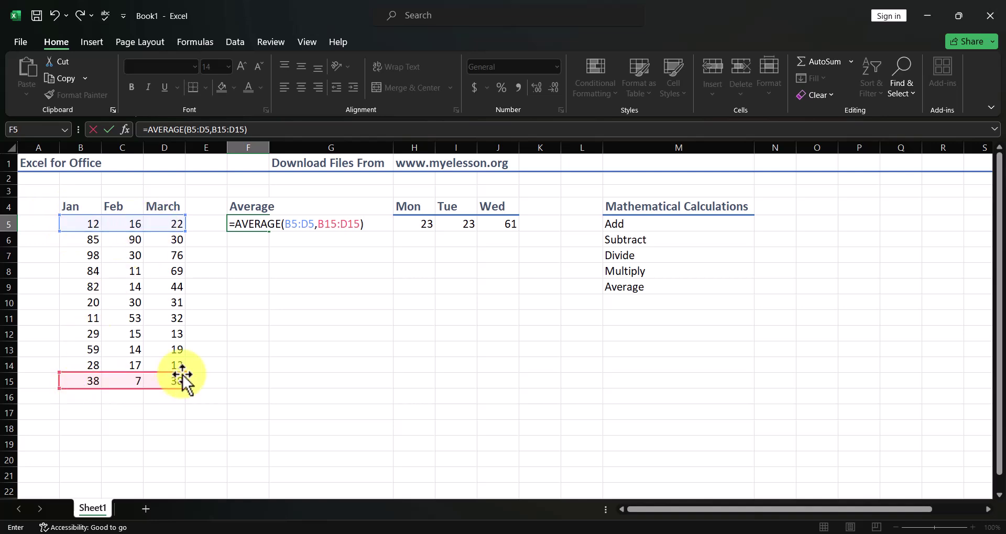
{"action": "key", "text": "Return"}
{"action": "key", "text": "Up"}
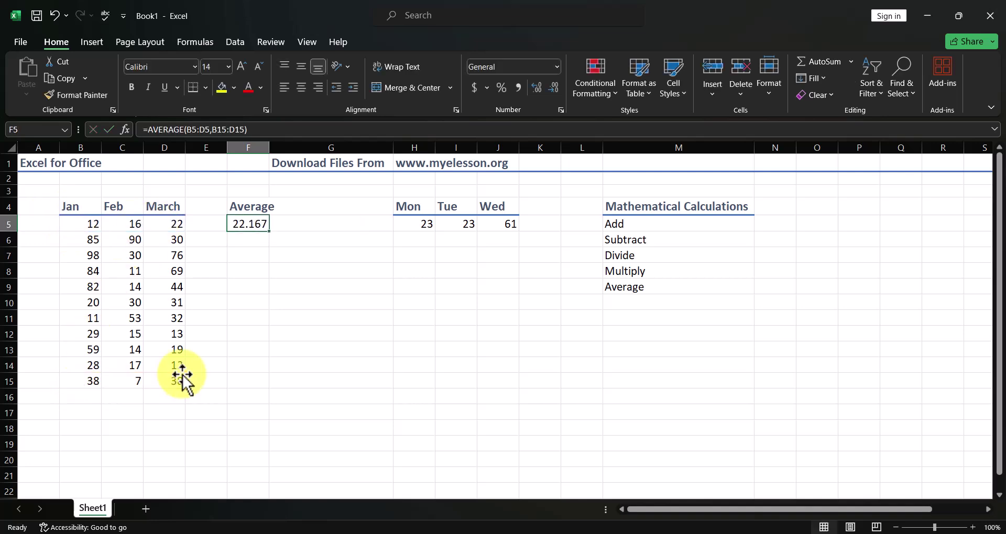